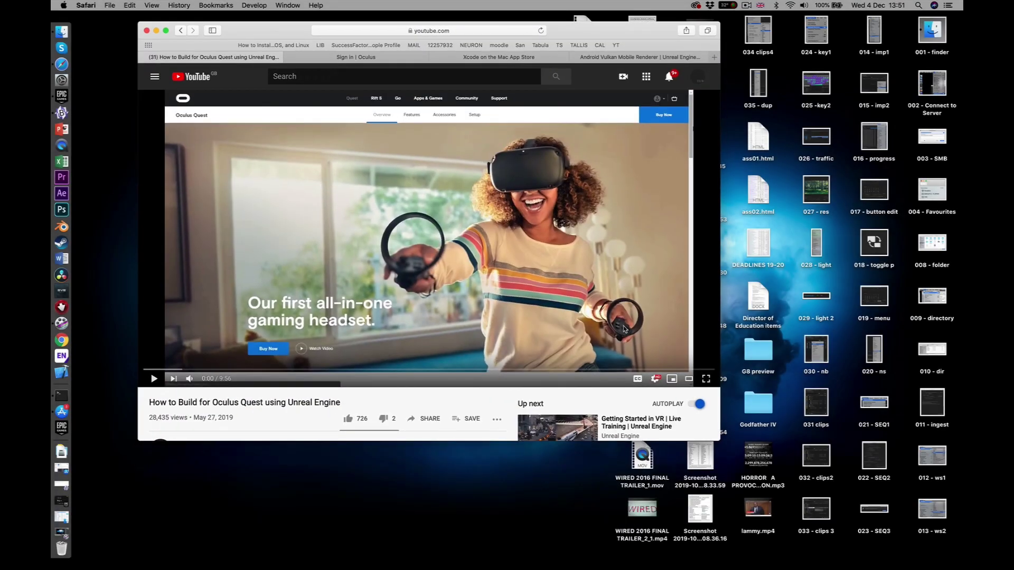
Enlarge the Safari window so the Oculus Quest build tutorial video displays bigger.
left_click_drag(717, 437, 787, 465)
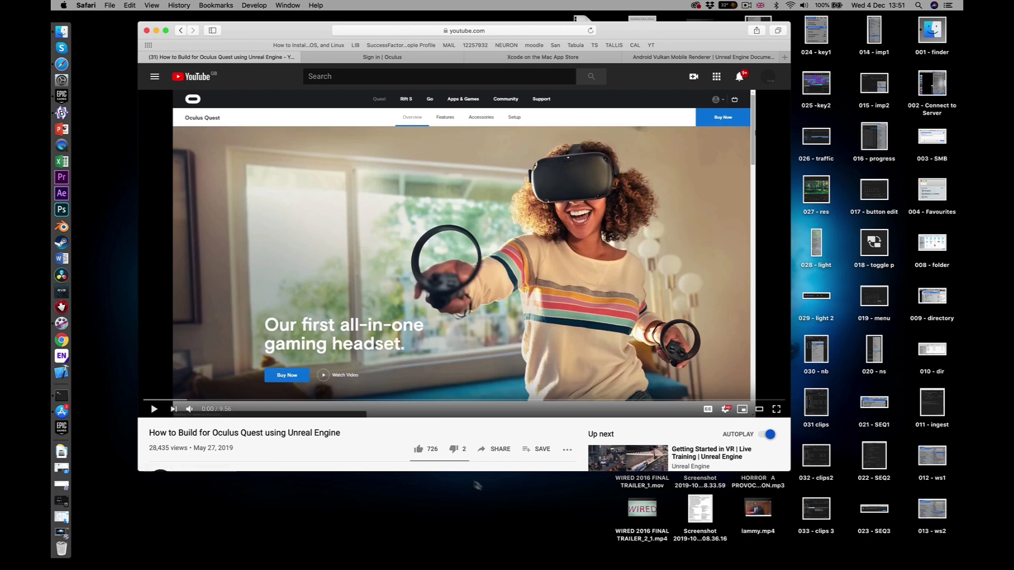
left_click_drag(467, 472, 470, 523)
scroll(451, 370, "down", 1)
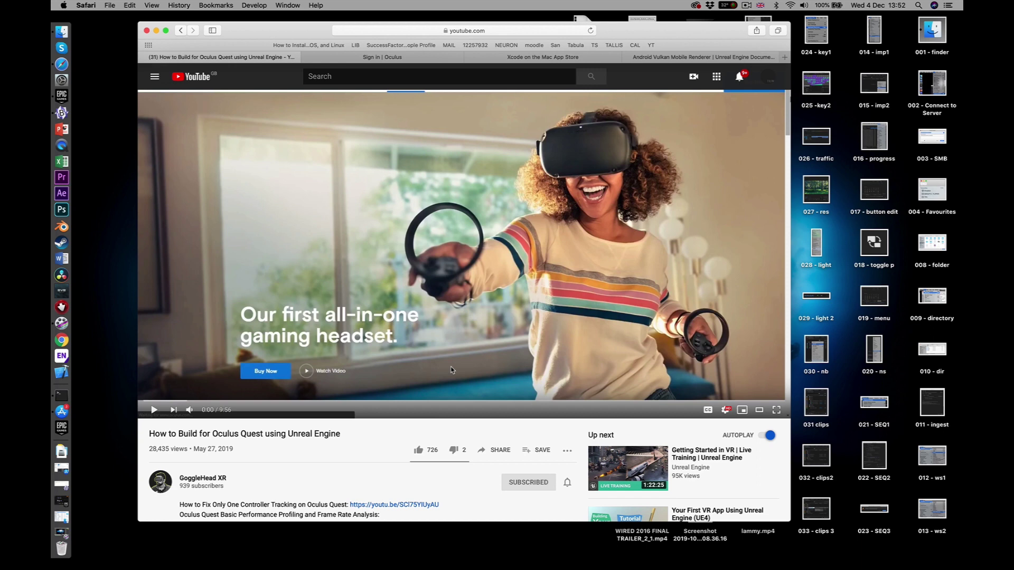
scroll(451, 370, "up", 2)
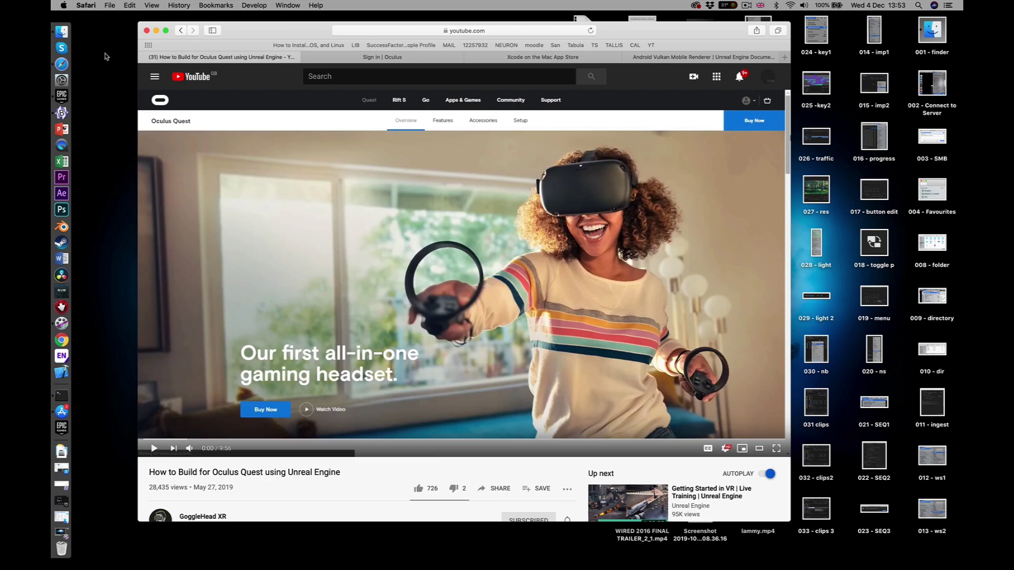
Launch Terminal from Finder's Applications > Utilities folder.
left_click(59, 34)
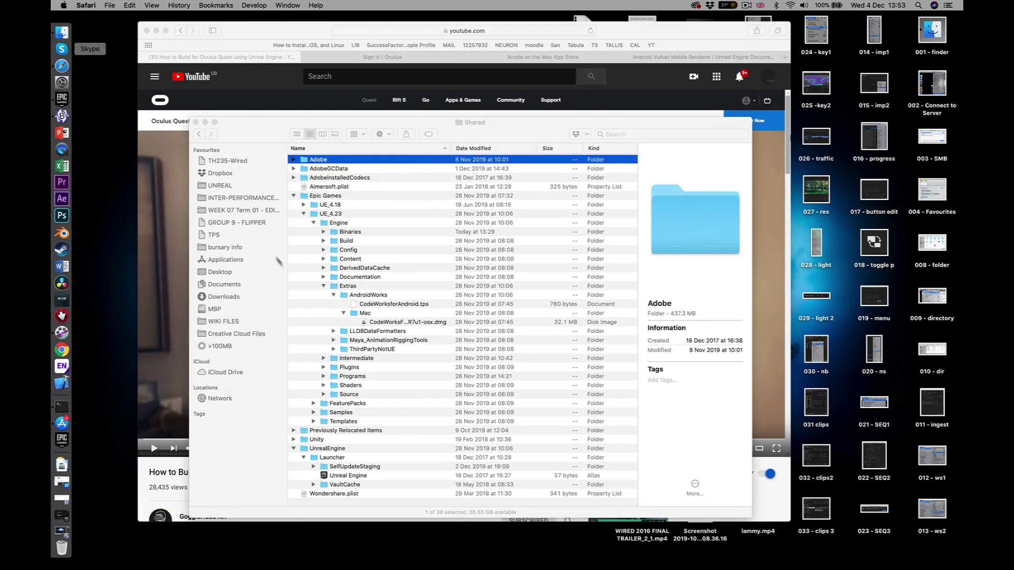
left_click(232, 261)
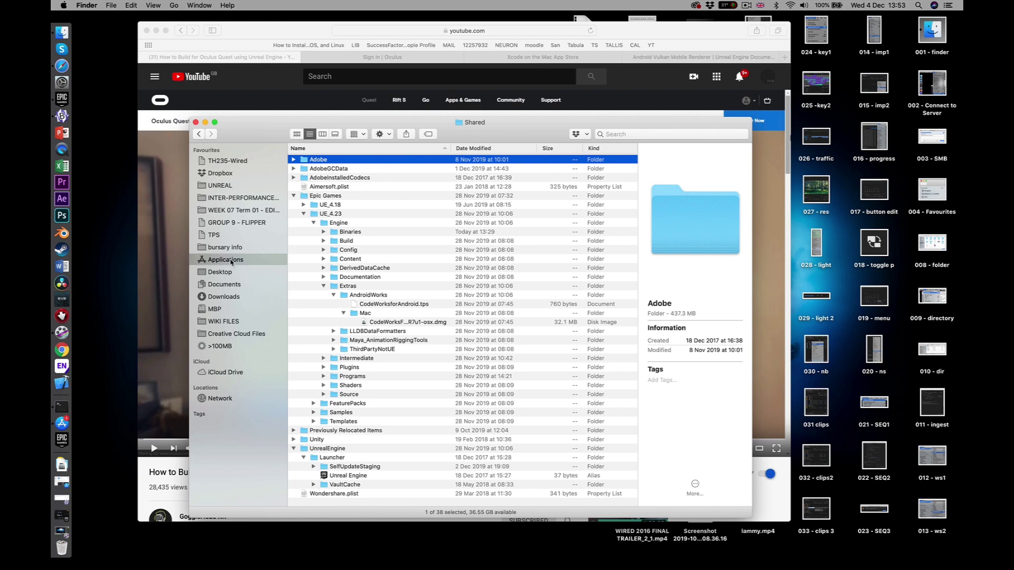
scroll(372, 340, "down", 15)
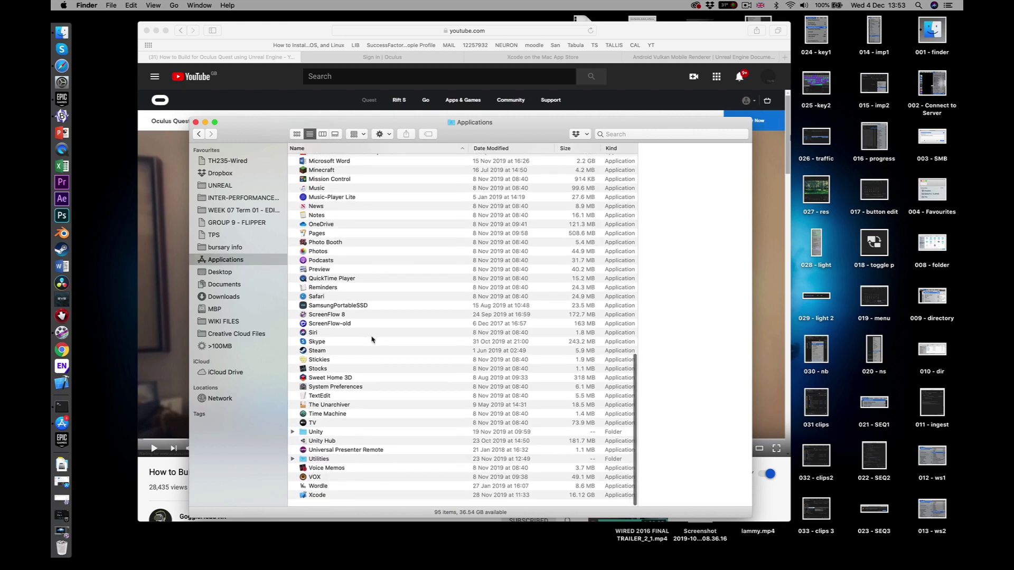
double_click(321, 467)
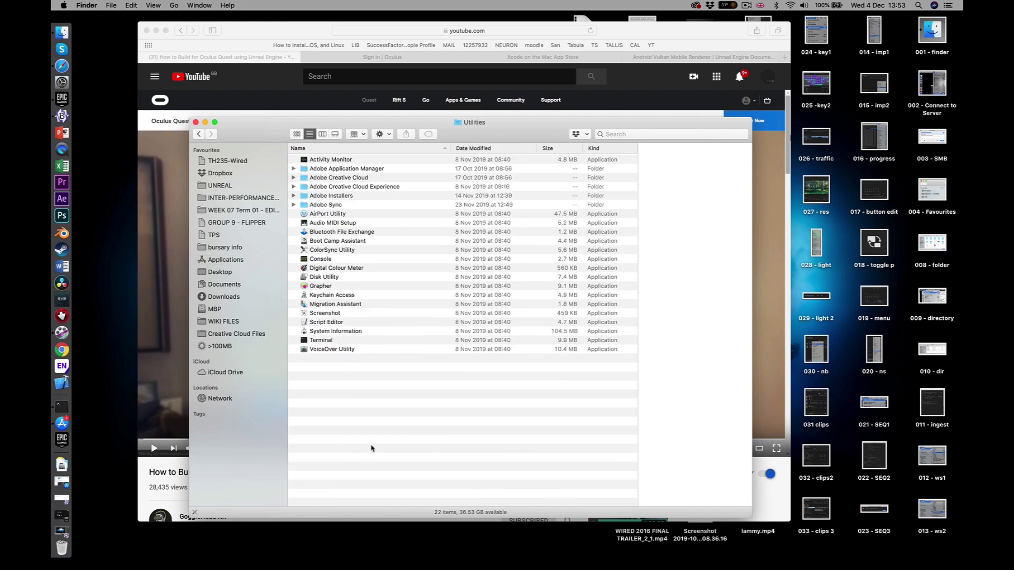
left_click(319, 340)
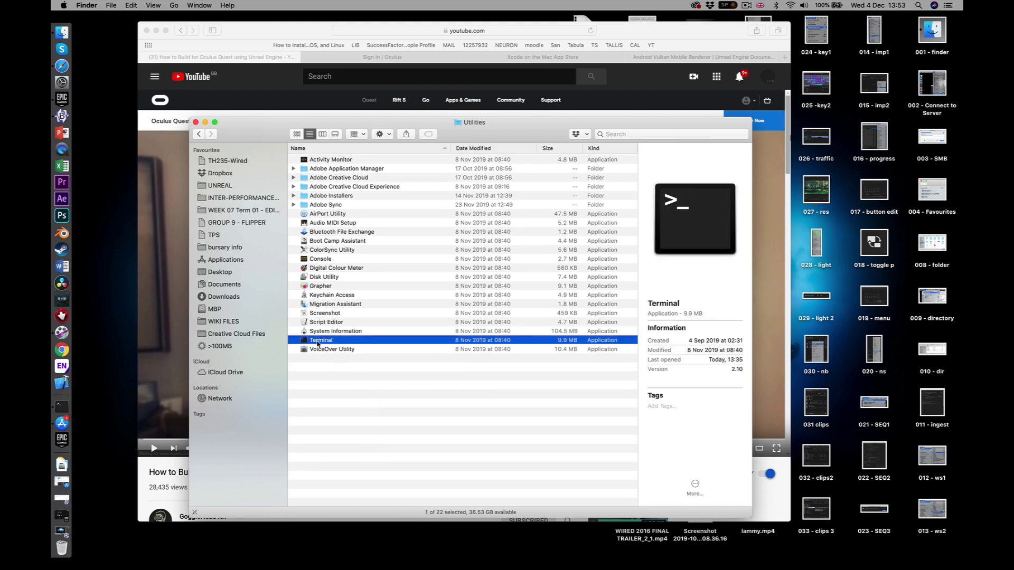
double_click(317, 341)
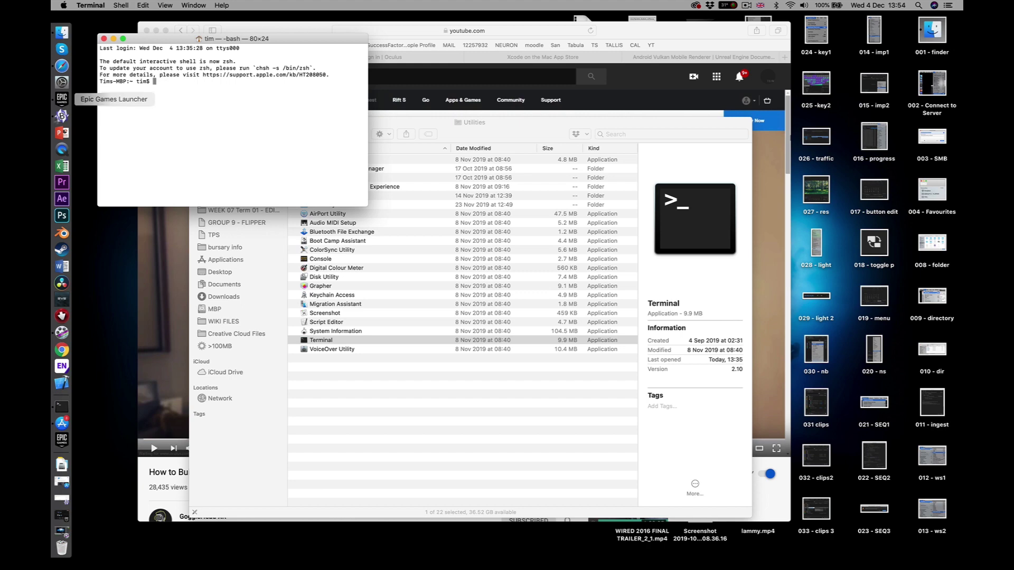
Place the BBEdit notes beside Terminal, paste the Homebrew install command, then erase it.
left_click(61, 115)
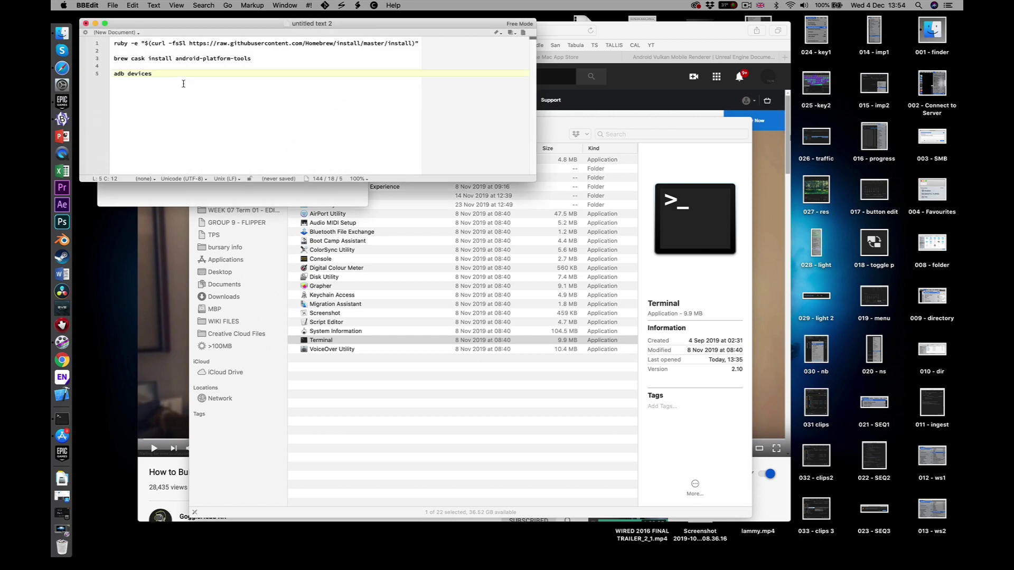
left_click_drag(189, 24, 530, 126)
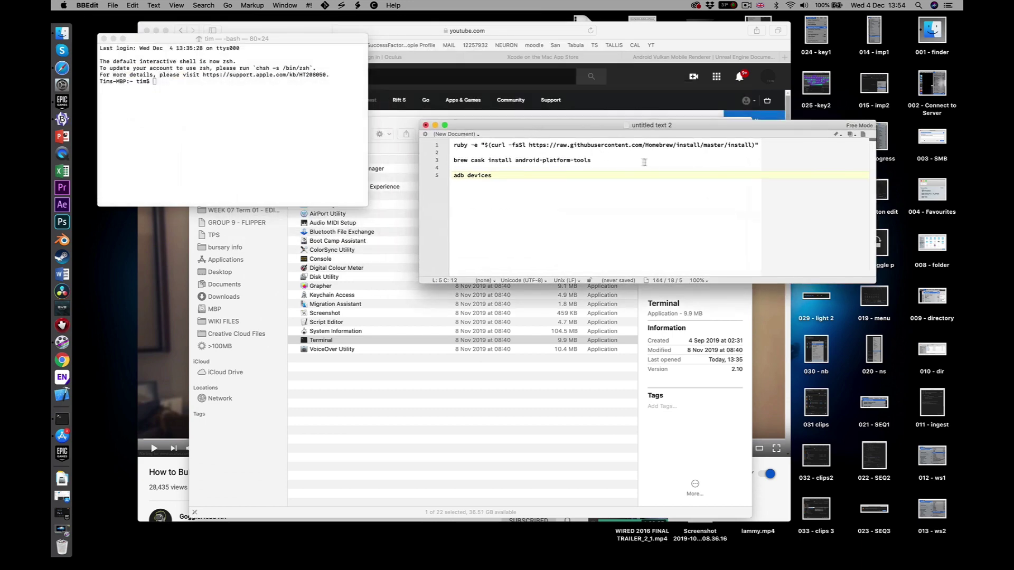
left_click_drag(758, 145, 452, 145)
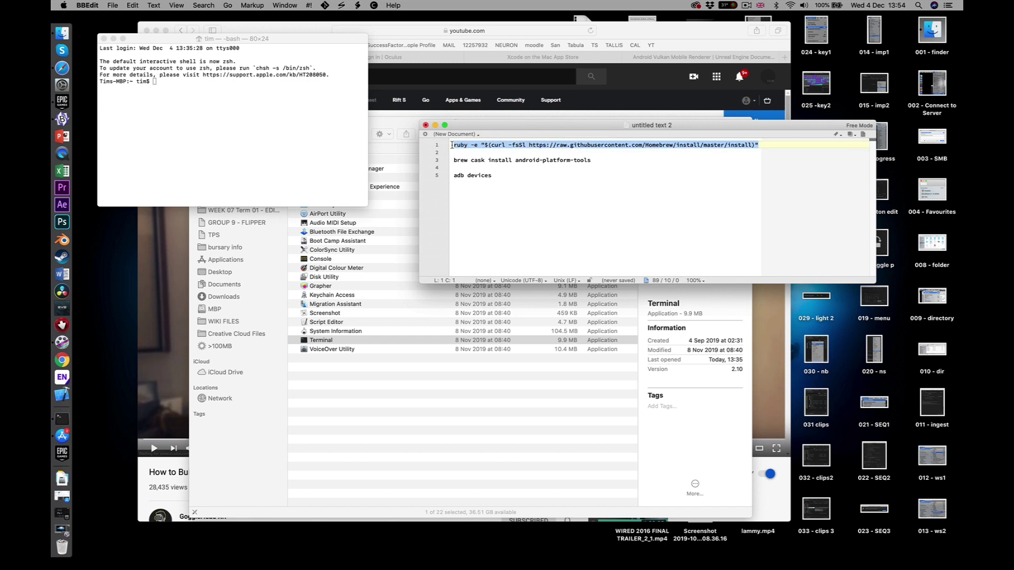
left_click(167, 82)
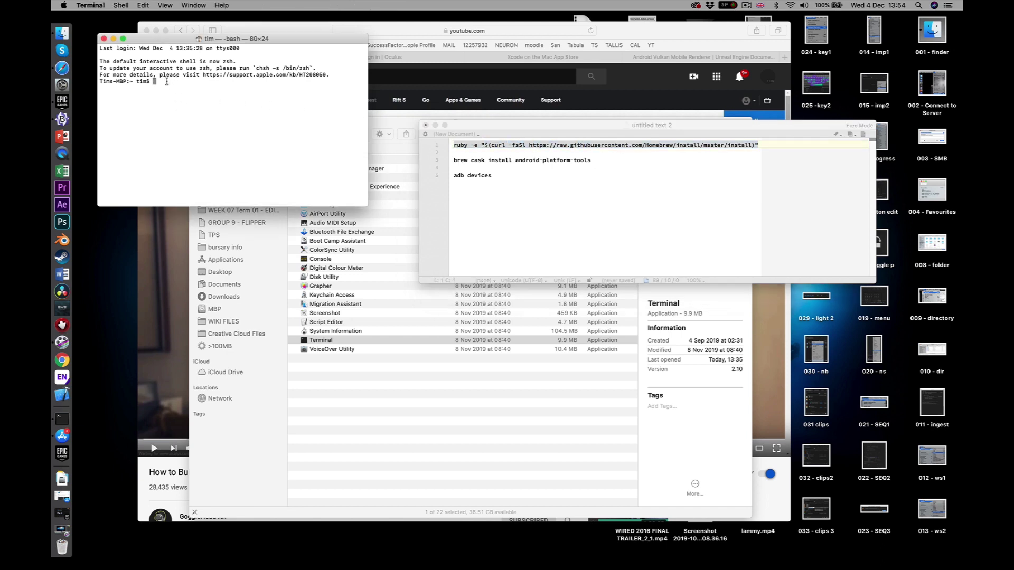
type("ruby -e \"$(curl -fsSL https://raw.githubusercontent.com/Homebrew/install/master/install)\"")
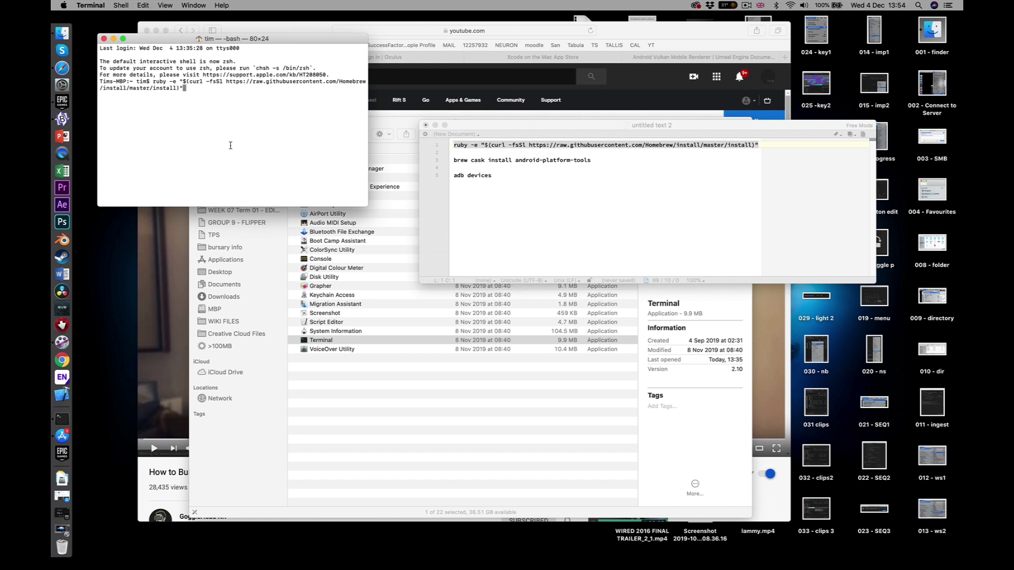
key("BackSpace")
key("BackSpace")
key("BackSpace")
key("BackSpace")
key("BackSpace")
key("BackSpace")
key("BackSpace")
key("BackSpace")
key("BackSpace")
key("BackSpace")
key("BackSpace")
key("BackSpace")
key("BackSpace")
key("BackSpace")
key("BackSpace")
key("BackSpace")
key("BackSpace")
key("BackSpace")
key("BackSpace")
key("BackSpace")
key("BackSpace")
key("BackSpace")
key("BackSpace")
key("BackSpace")
key("BackSpace")
key("BackSpace")
key("BackSpace")
key("BackSpace")
key("BackSpace")
key("BackSpace")
key("BackSpace")
key("BackSpace")
key("BackSpace")
key("BackSpace")
key("BackSpace")
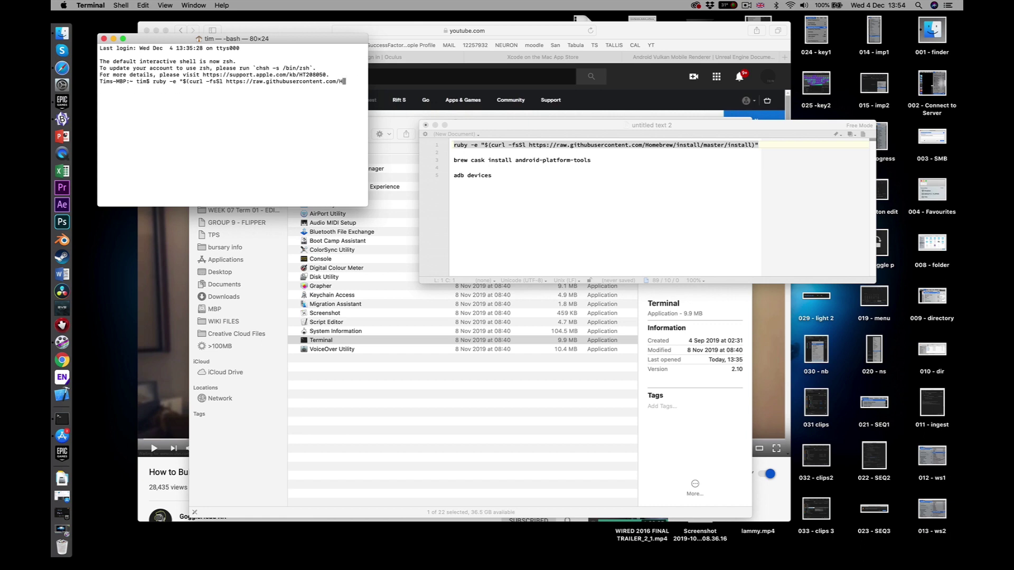
key("BackSpace")
key("BackSpace")
key("BackSpace")
key("BackSpace")
key("BackSpace")
key("BackSpace")
key("BackSpace")
key("BackSpace")
key("BackSpace")
key("BackSpace")
key("BackSpace")
key("BackSpace")
key("BackSpace")
key("BackSpace")
key("BackSpace")
key("BackSpace")
key("BackSpace")
key("BackSpace")
key("BackSpace")
key("BackSpace")
key("BackSpace")
key("BackSpace")
key("BackSpace")
key("BackSpace")
key("BackSpace")
key("BackSpace")
key("BackSpace")
key("BackSpace")
key("BackSpace")
key("BackSpace")
key("BackSpace")
key("BackSpace")
key("BackSpace")
key("BackSpace")
key("BackSpace")
key("BackSpace")
key("BackSpace")
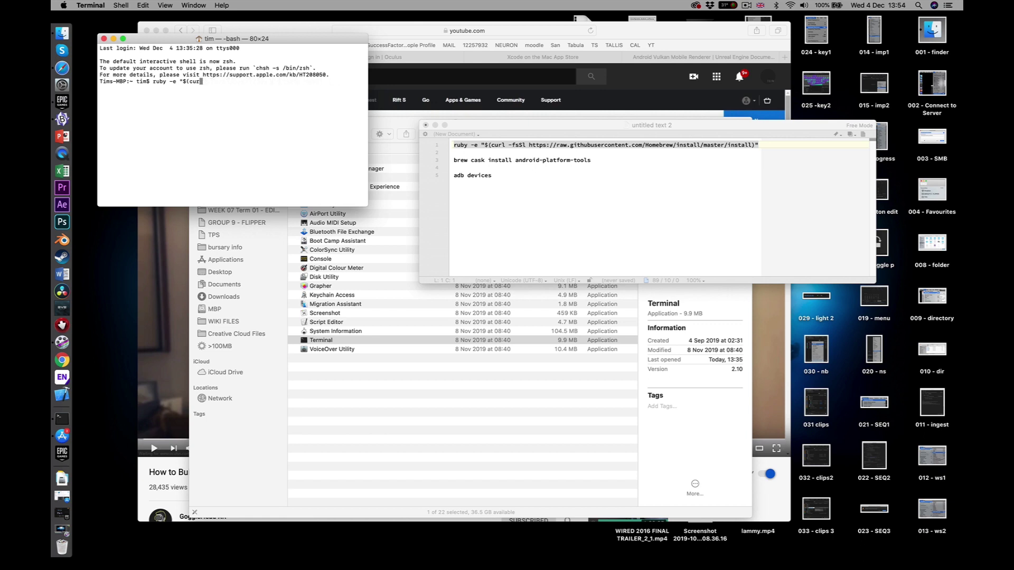
key("BackSpace")
key("BackSpace")
key("BackSpace")
key("BackSpace")
key("BackSpace")
key("BackSpace")
key("BackSpace")
key("BackSpace")
key("BackSpace")
key("BackSpace")
Paste the android-platform-tools install command into Terminal, then delete it without running.
left_click(599, 167)
left_click_drag(593, 160, 455, 162)
key("super+c")
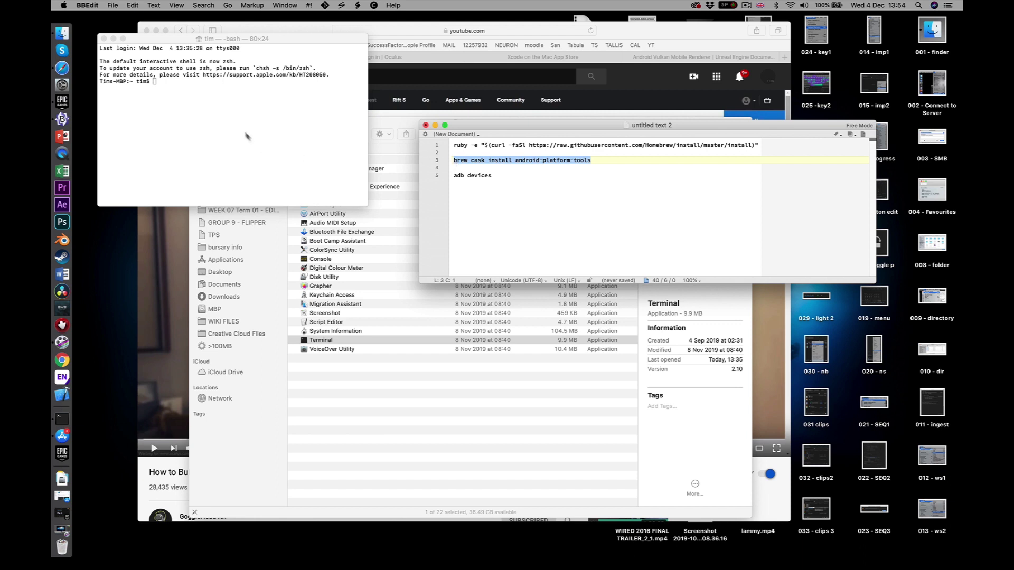
left_click(168, 81)
key("super+v")
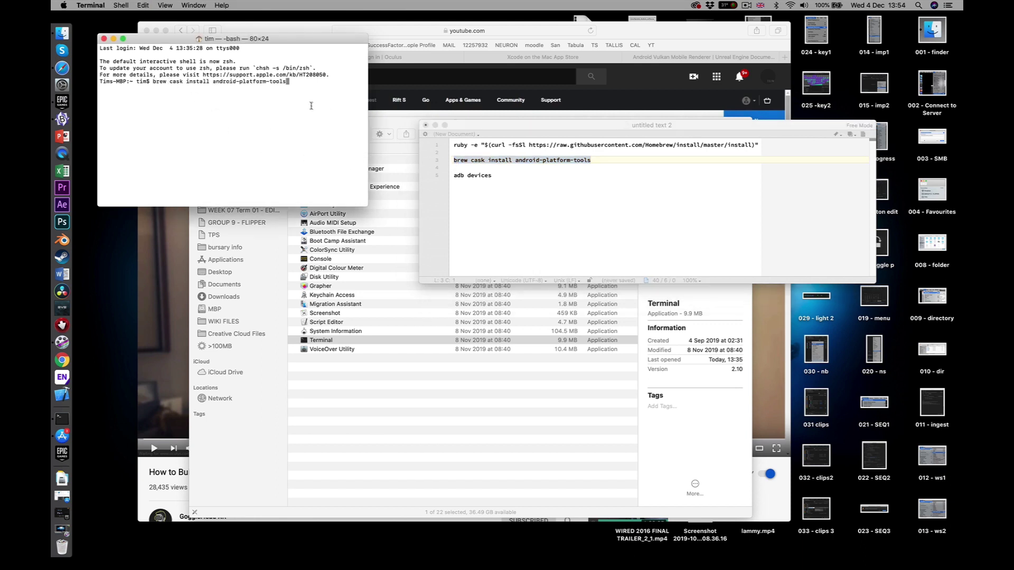
left_click(276, 82)
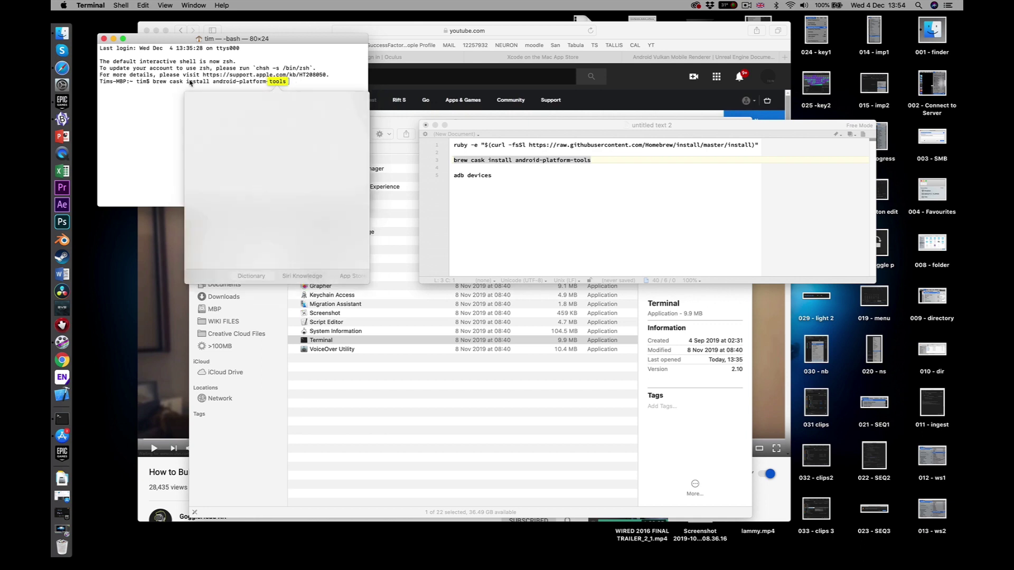
left_click(295, 80)
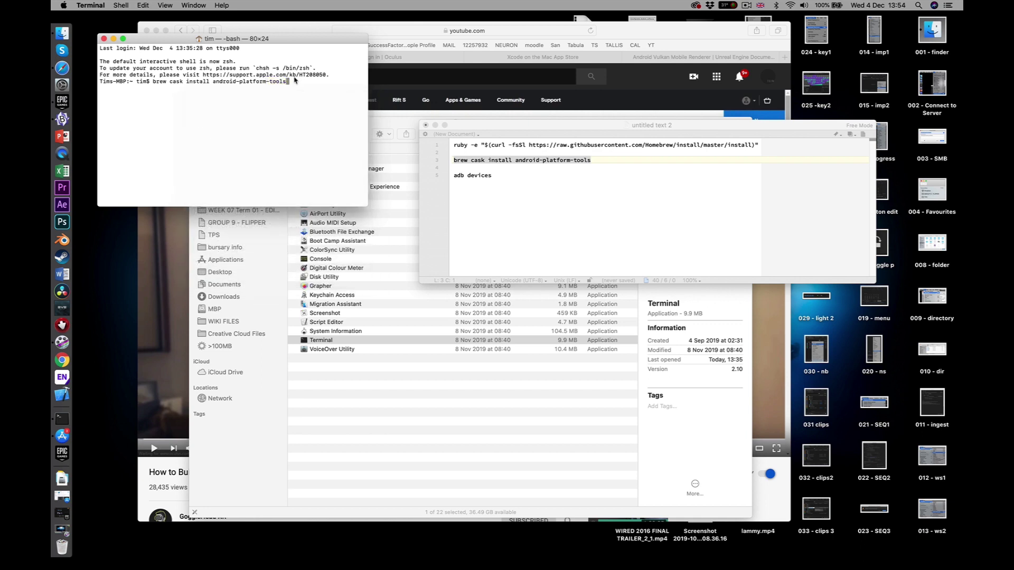
key("BackSpace")
key("BackSpace")
key("BackSpace")
key("BackSpace")
key("BackSpace")
key("BackSpace")
key("BackSpace")
key("BackSpace")
key("BackSpace")
key("BackSpace")
key("BackSpace")
key("BackSpace")
key("BackSpace")
key("BackSpace")
key("BackSpace")
key("BackSpace")
key("BackSpace")
key("BackSpace")
key("BackSpace")
key("BackSpace")
key("BackSpace")
key("BackSpace")
key("BackSpace")
key("BackSpace")
key("BackSpace")
key("BackSpace")
key("BackSpace")
key("BackSpace")
key("BackSpace")
key("BackSpace")
key("BackSpace")
key("BackSpace")
key("BackSpace")
key("BackSpace")
key("BackSpace")
key("BackSpace")
key("BackSpace")
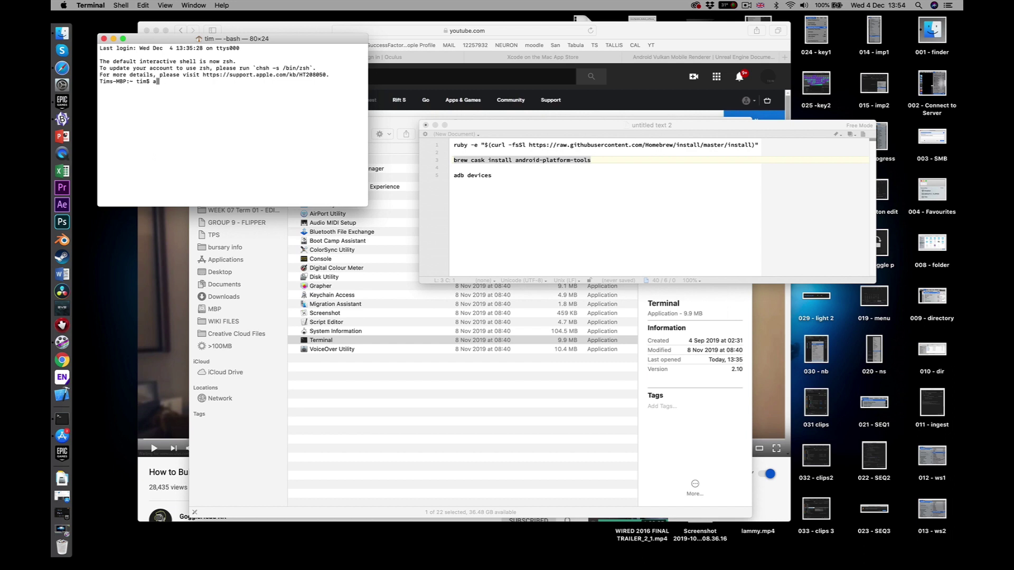
Run adb devices in Terminal to confirm one attached Android device.
type("db devices")
key("Return")
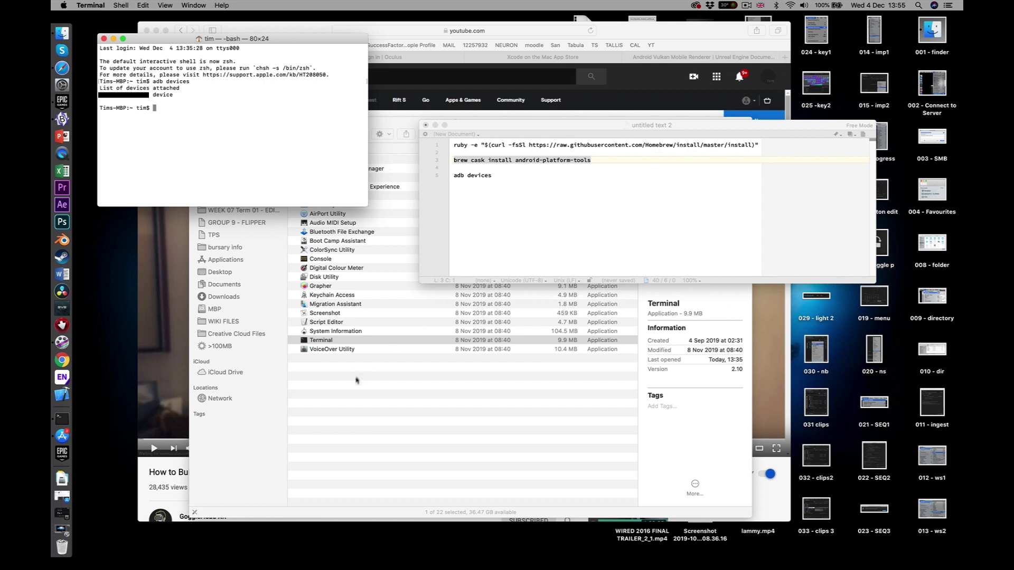
Add engine version 4.22.3 to the Epic Games Launcher Library beside 4.18.3 and 4.23.1.
left_click(62, 453)
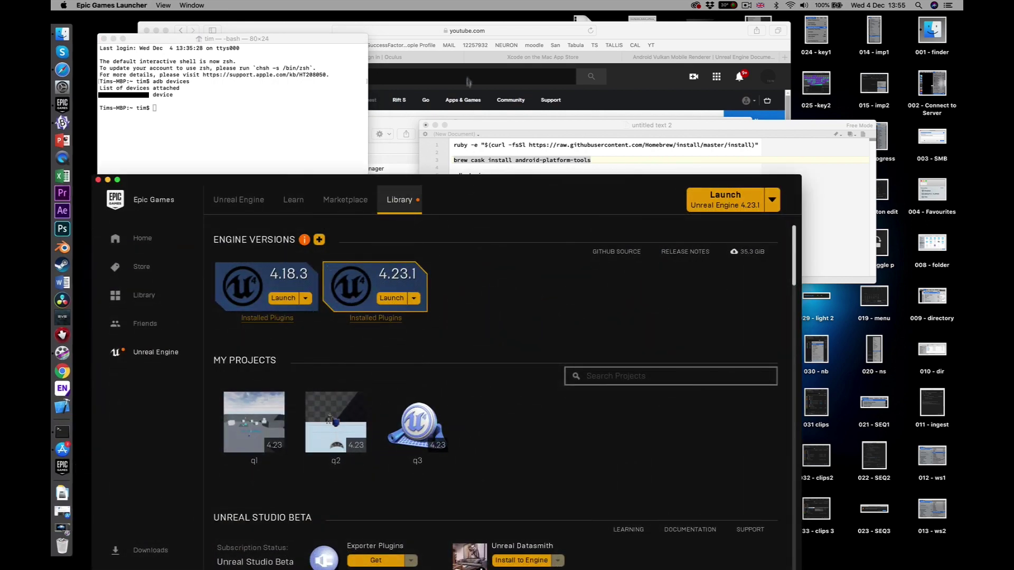
double_click(448, 180)
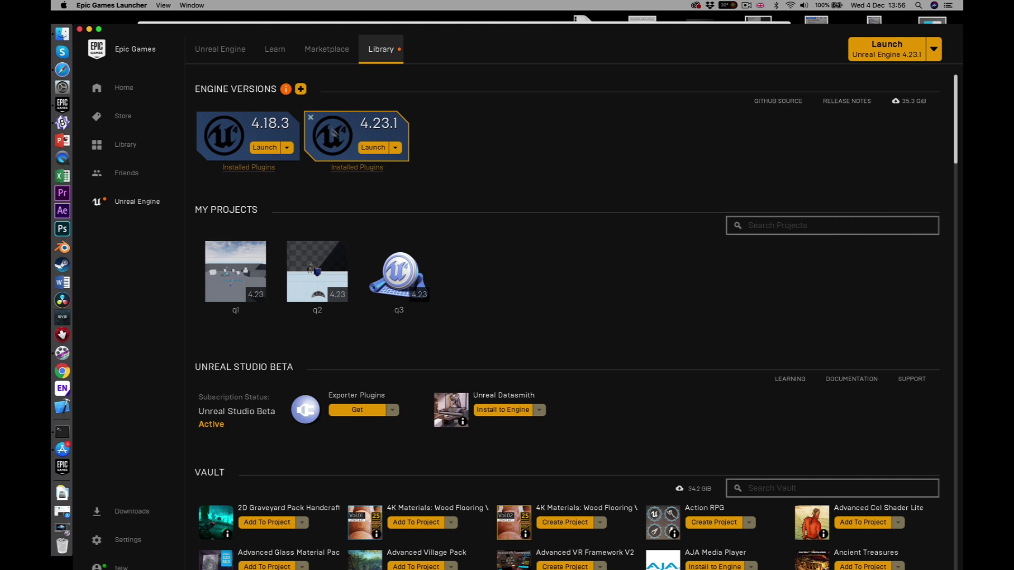
left_click(303, 92)
left_click(500, 150)
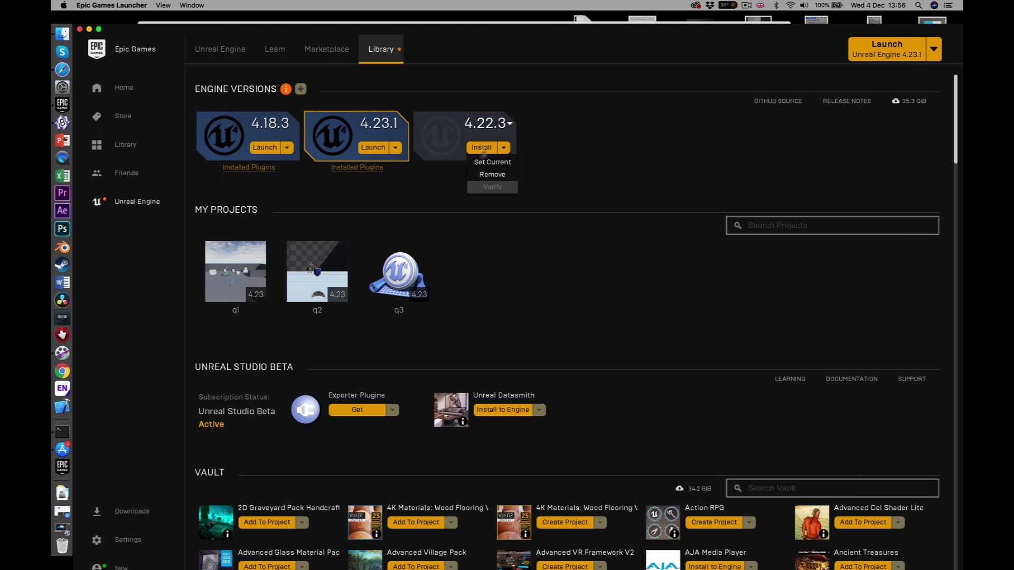
left_click(508, 123)
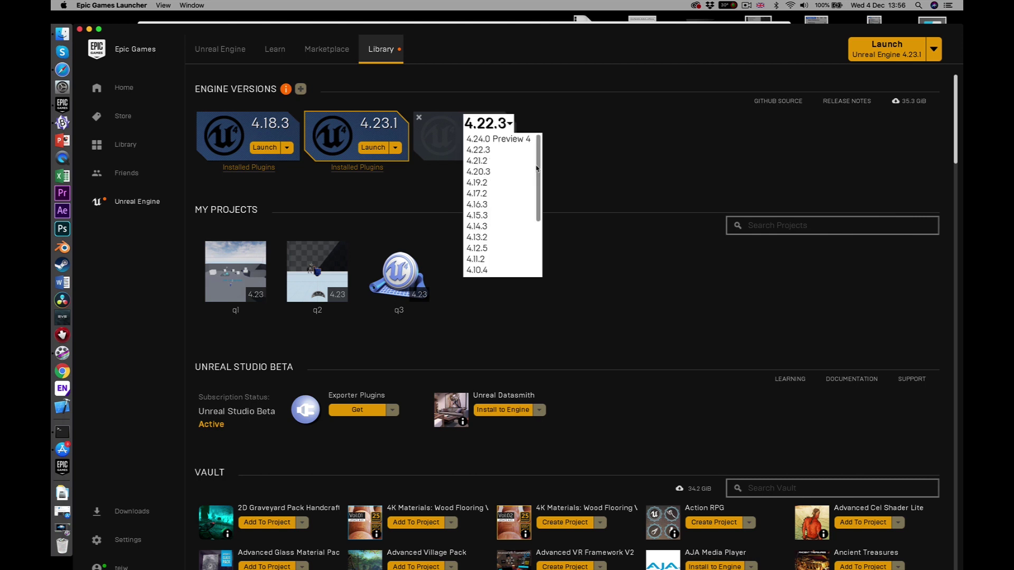
mouse_move(538, 169)
left_mouse_down()
mouse_move(542, 225)
mouse_move(541, 157)
left_mouse_up()
left_click(594, 132)
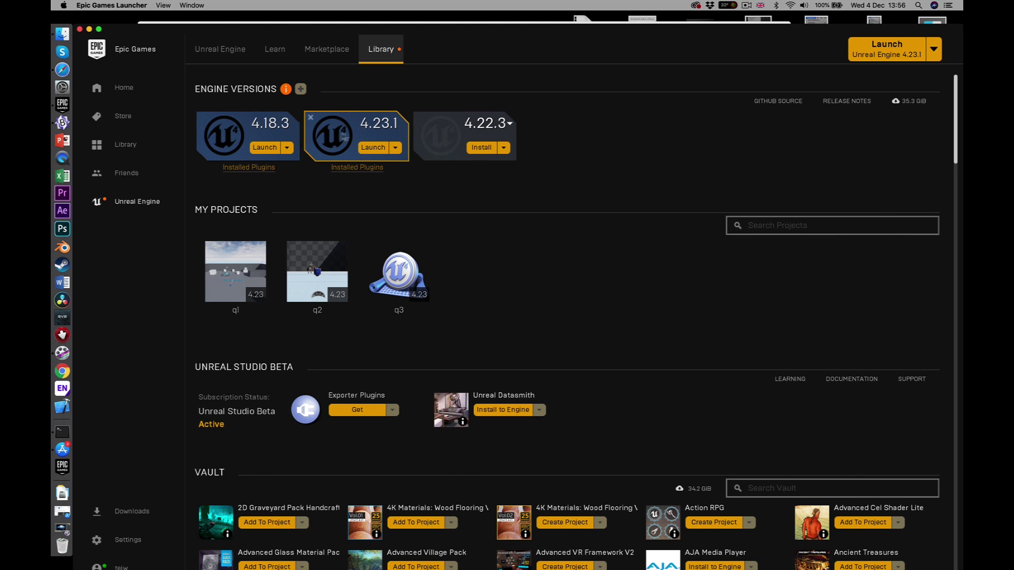
mouse_move(427, 301)
Minimize the Epic Games Launcher, BBEdit notes and Terminal windows.
left_click(89, 30)
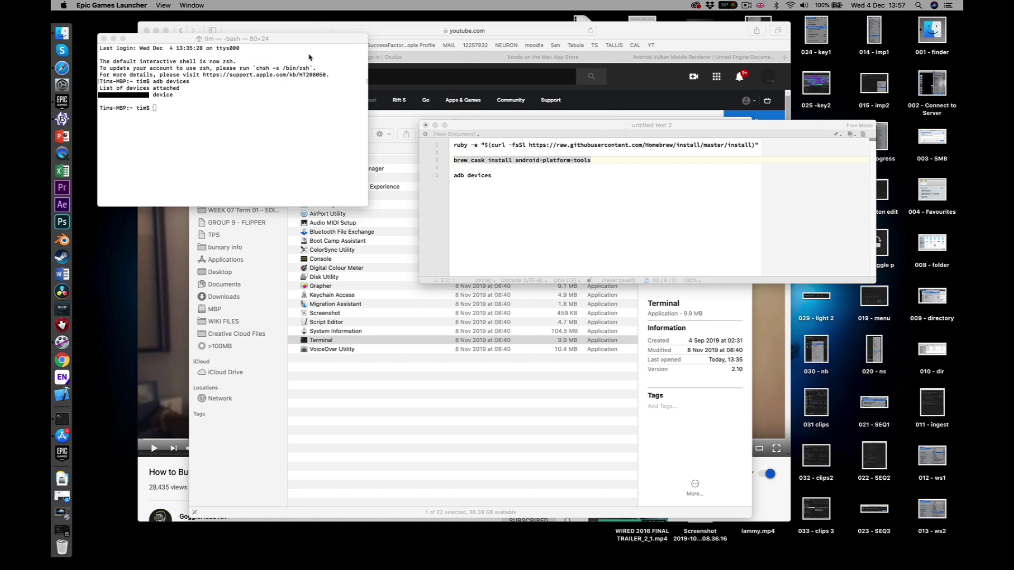
left_click(436, 125)
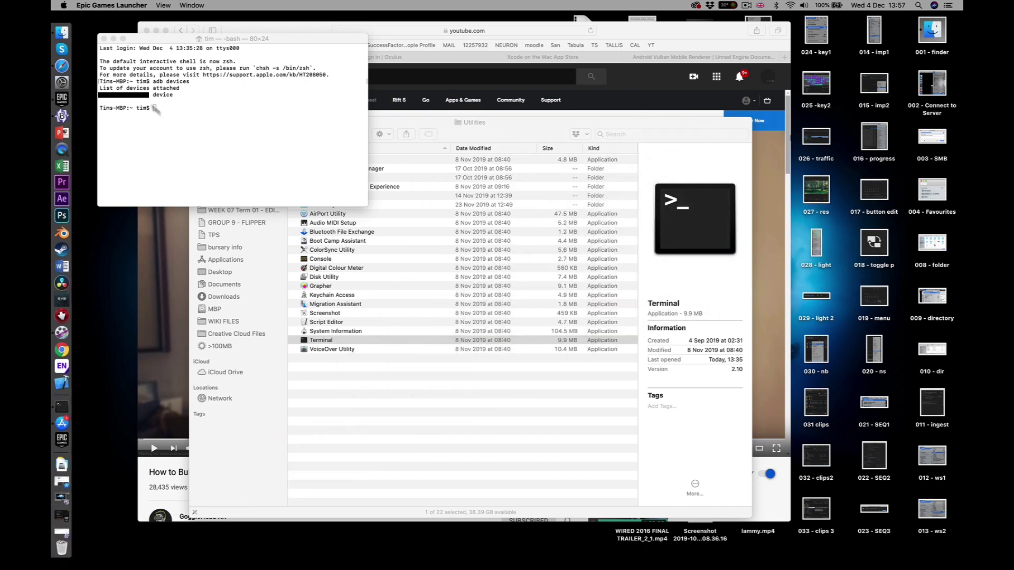
left_click(114, 39)
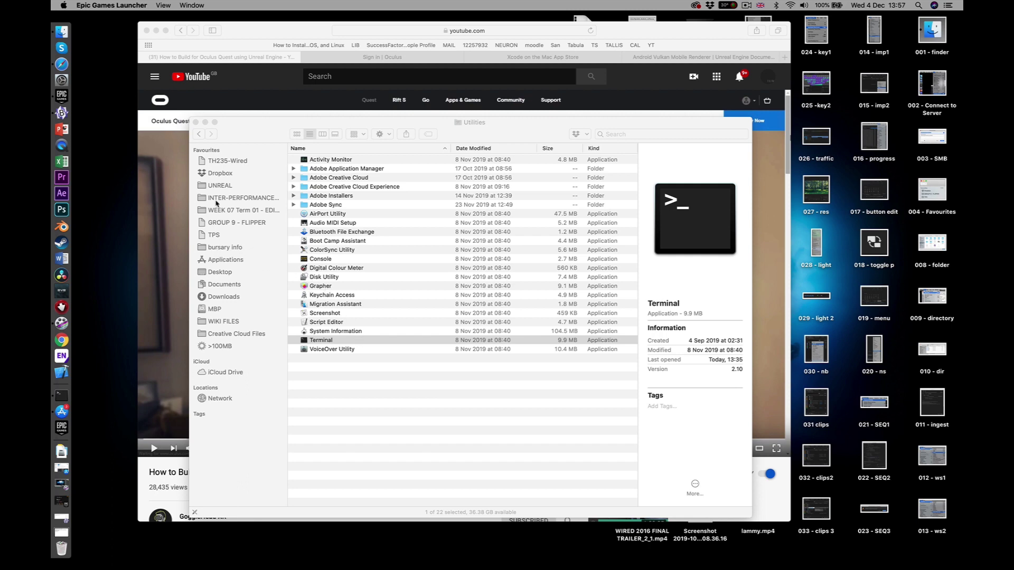
Browse Finder to MBP > Users > Shared, revealing UE_4.23's AndroidWorks Mac CodeWorks installer.
left_click(215, 309)
double_click(317, 187)
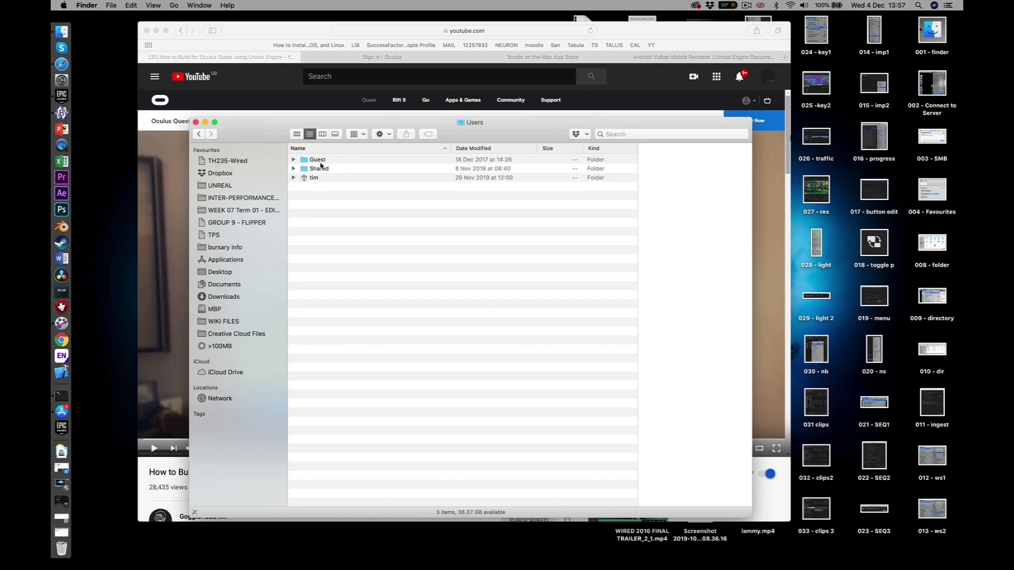
left_click(320, 169)
double_click(319, 169)
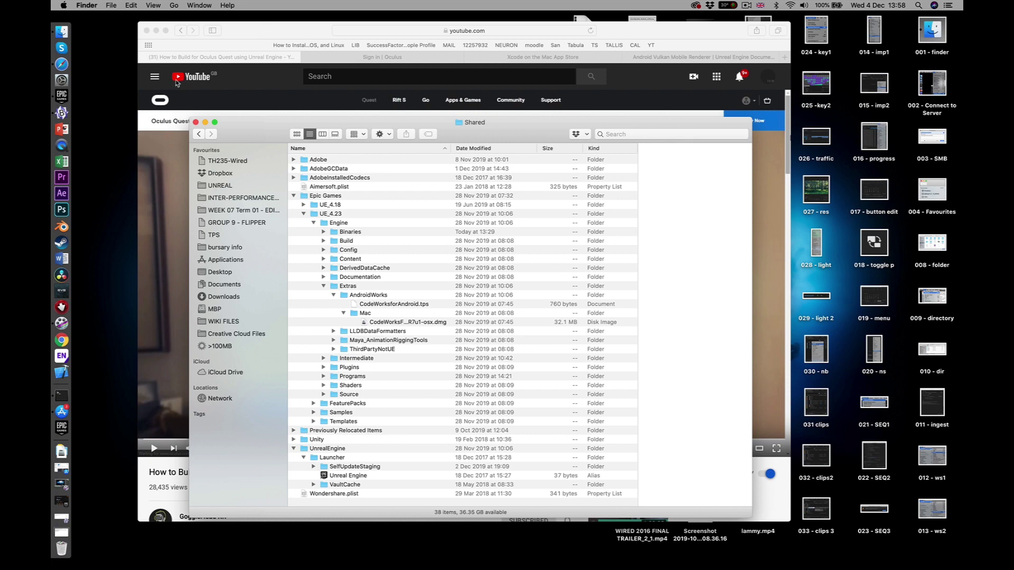
key("super+Tab")
key("super+Tab")
key("super+Tab")
key("super+Tab")
key("super+Tab")
key("super+Tab")
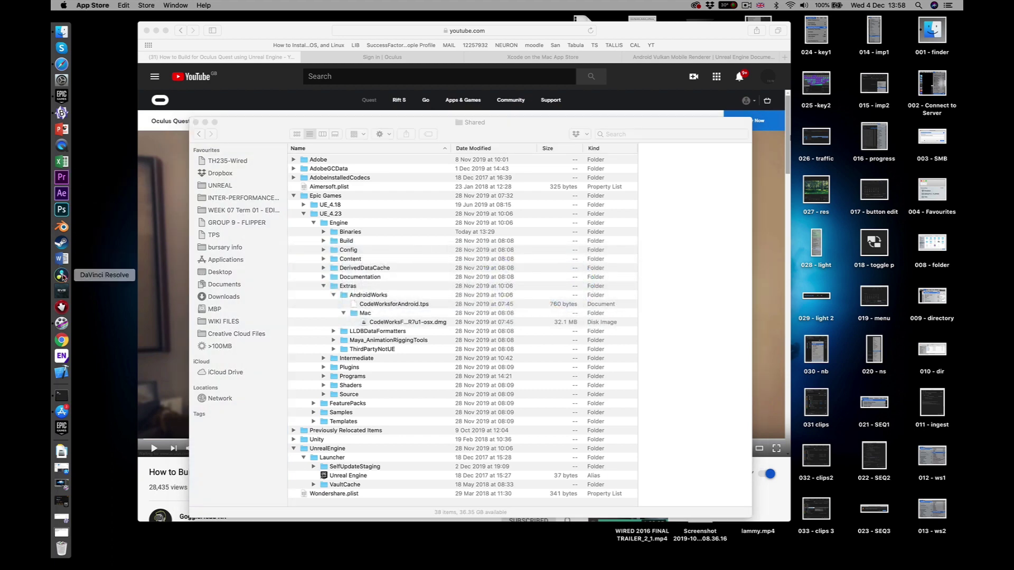
Show the App Store's Xcode page and confirm Xcode is already installed.
left_click(61, 411)
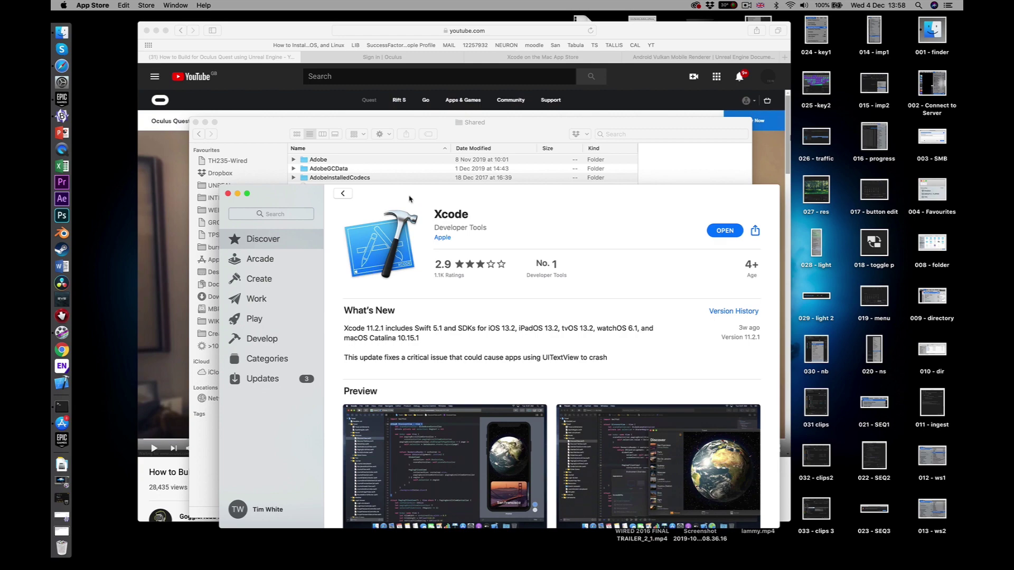
left_click_drag(412, 194, 371, 72)
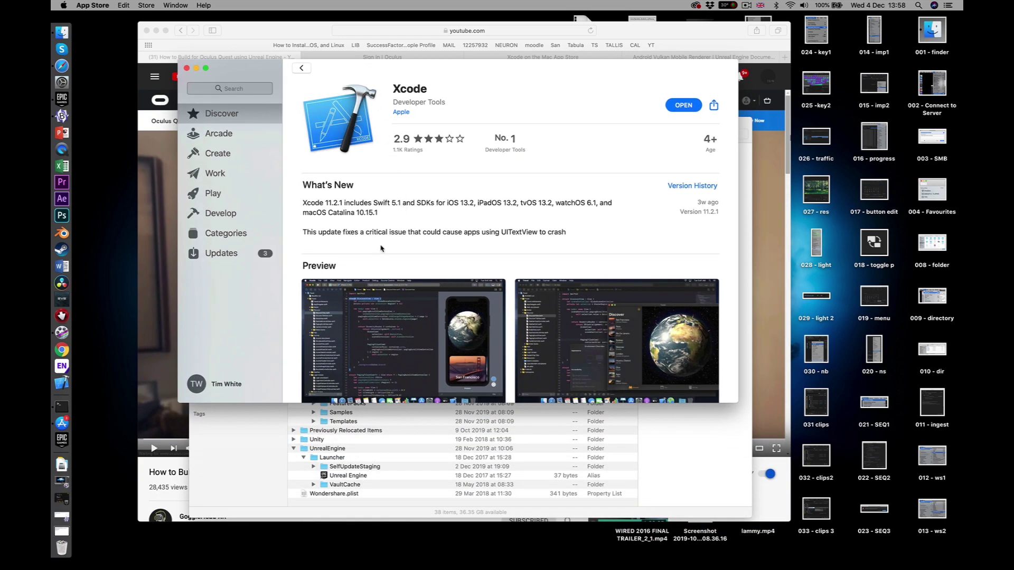
scroll(381, 248, "down", 5)
scroll(381, 248, "up", 5)
Launch Unreal Engine 4.23.1 from the Epic Games Launcher Library.
left_click(61, 99)
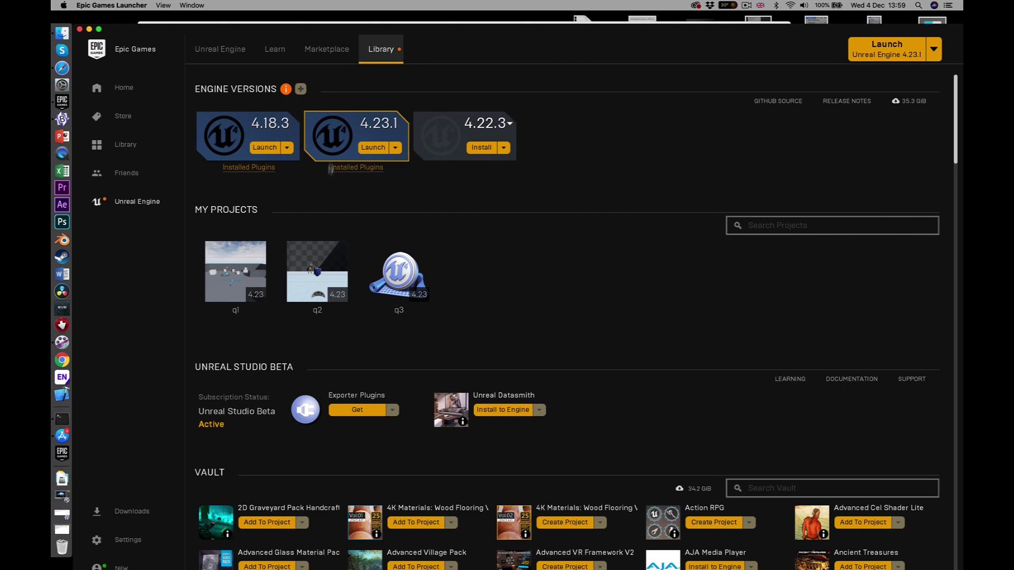
left_click(369, 148)
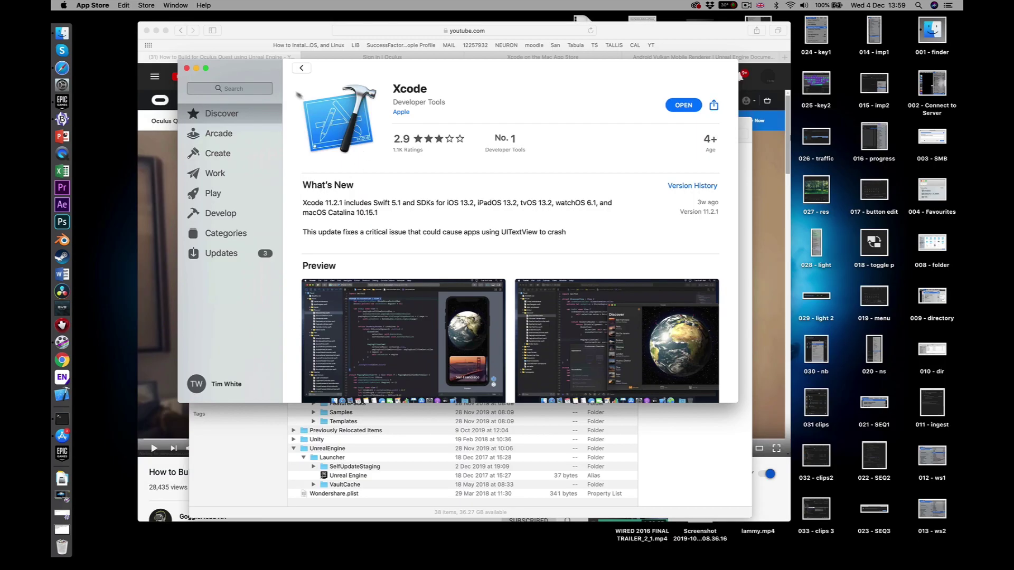
left_click(196, 68)
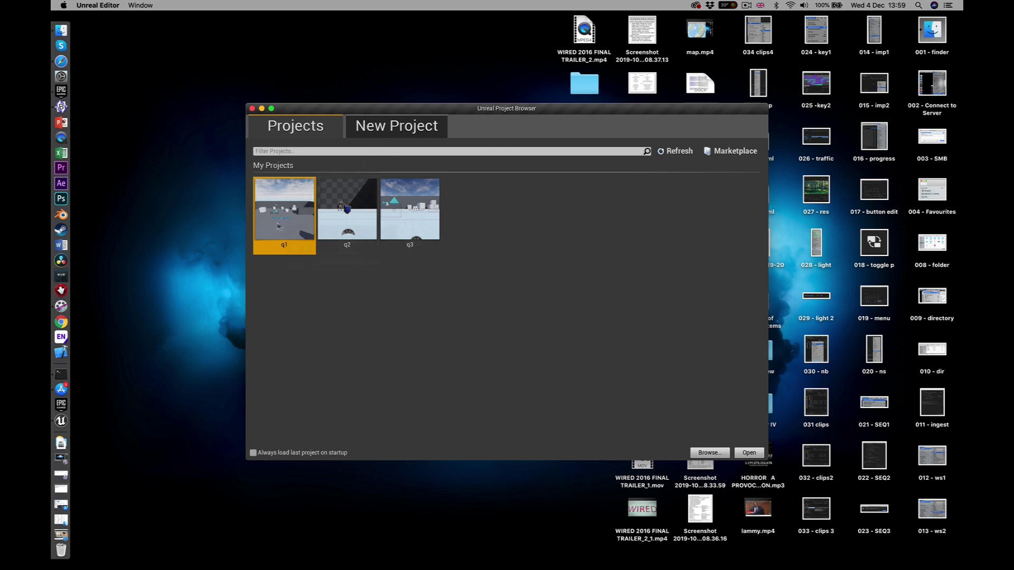
Choose the Virtual Reality template with Mobile / Tablet, Scalable 3D or 2D, and No Starter Content.
left_click(405, 129)
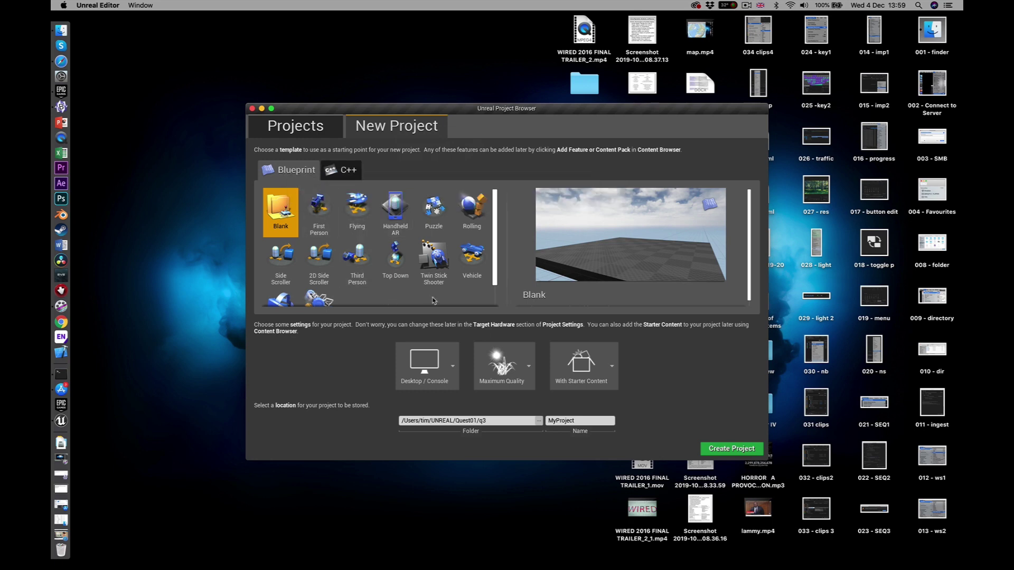
scroll(495, 276, "down", 2)
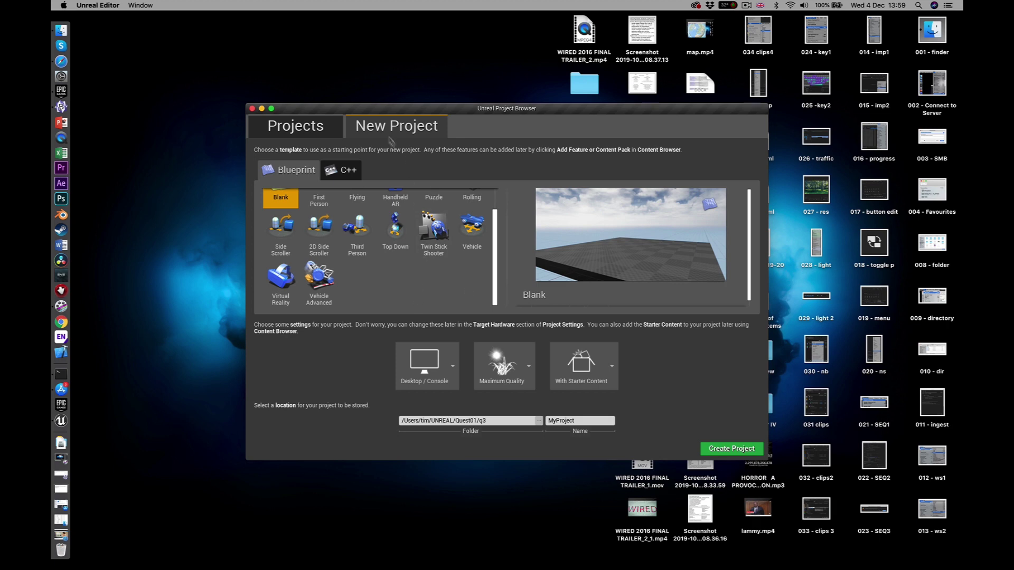
left_click(282, 286)
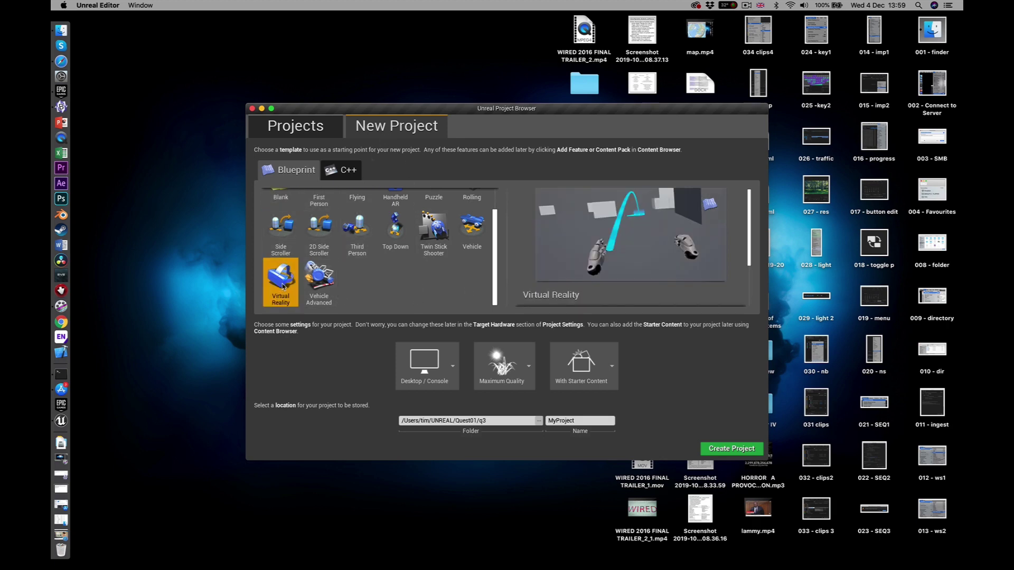
left_click(454, 367)
left_click(484, 418)
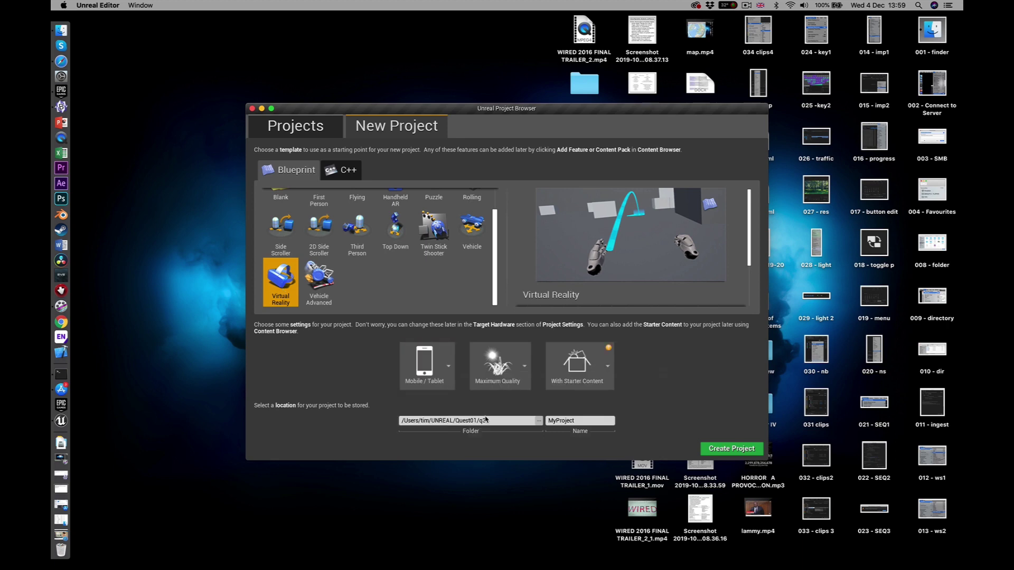
left_click(530, 368)
left_click(550, 418)
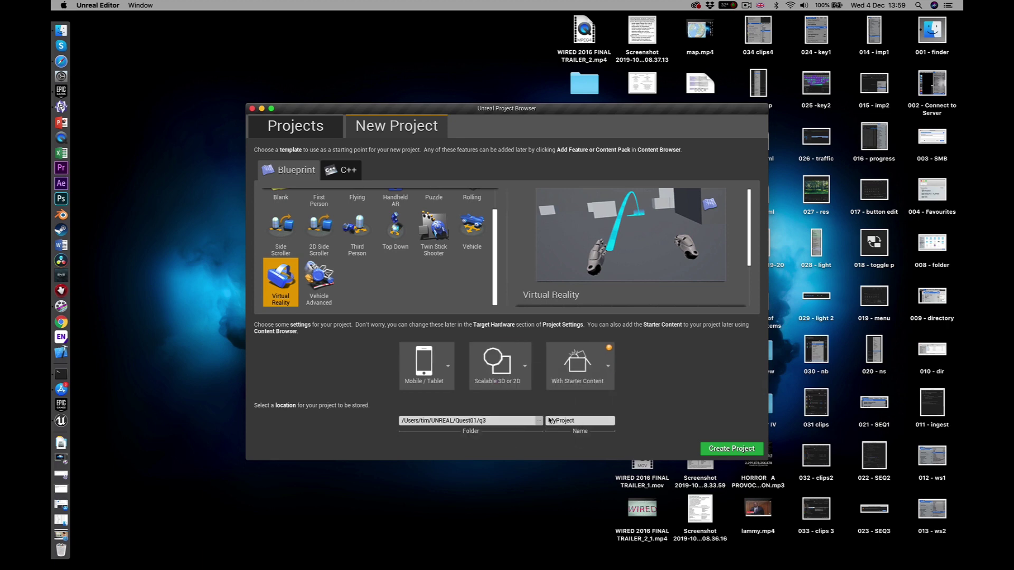
left_click(609, 367)
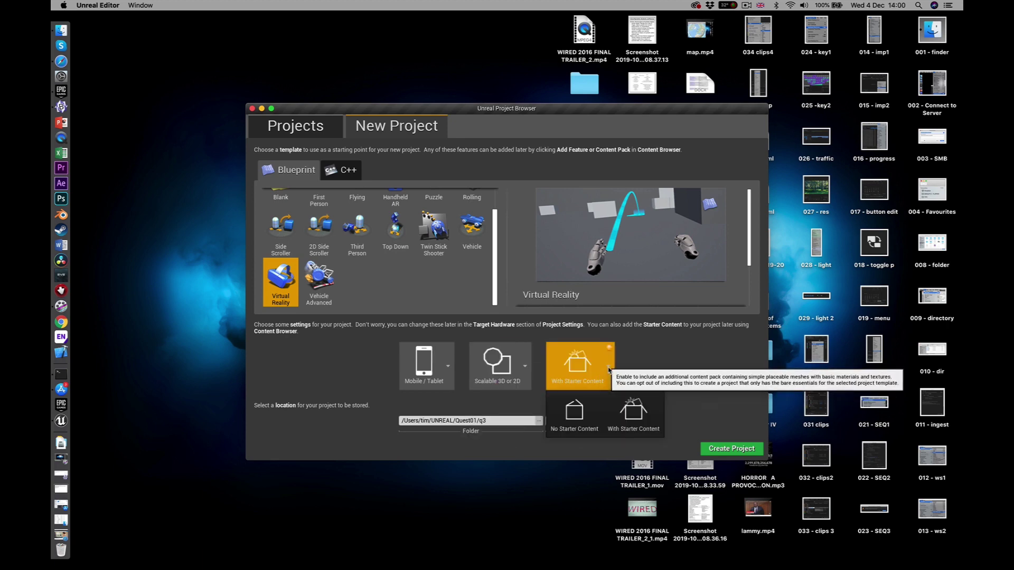
left_click(574, 415)
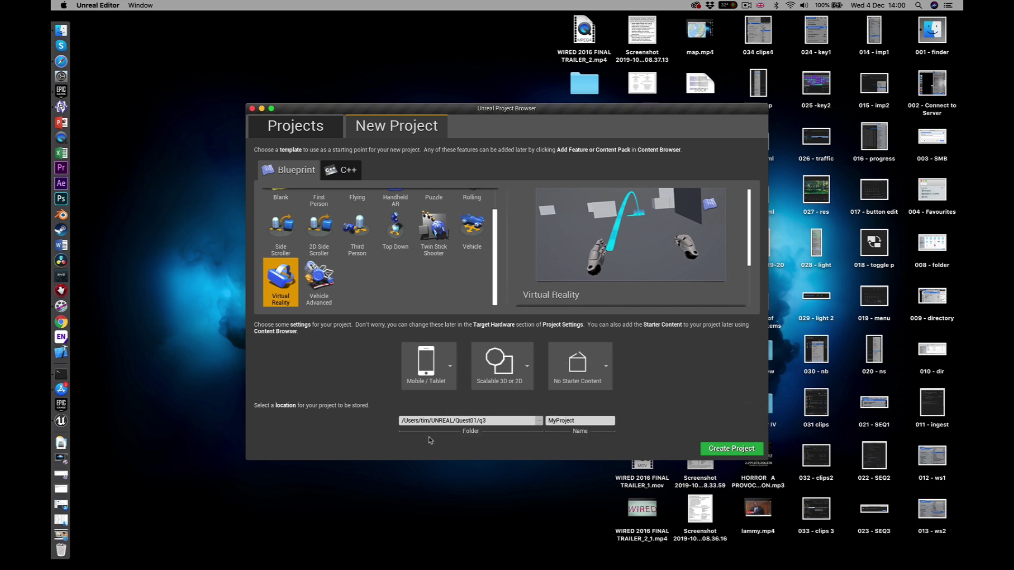
Create a q4 folder inside Quest01 as the project location and name the project q4.
left_click(539, 421)
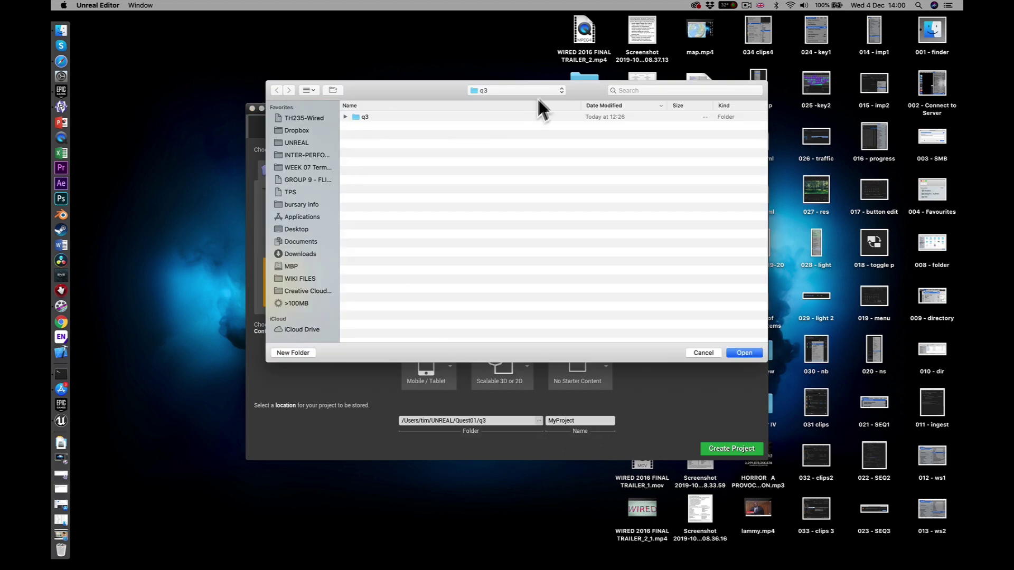
left_click(560, 91)
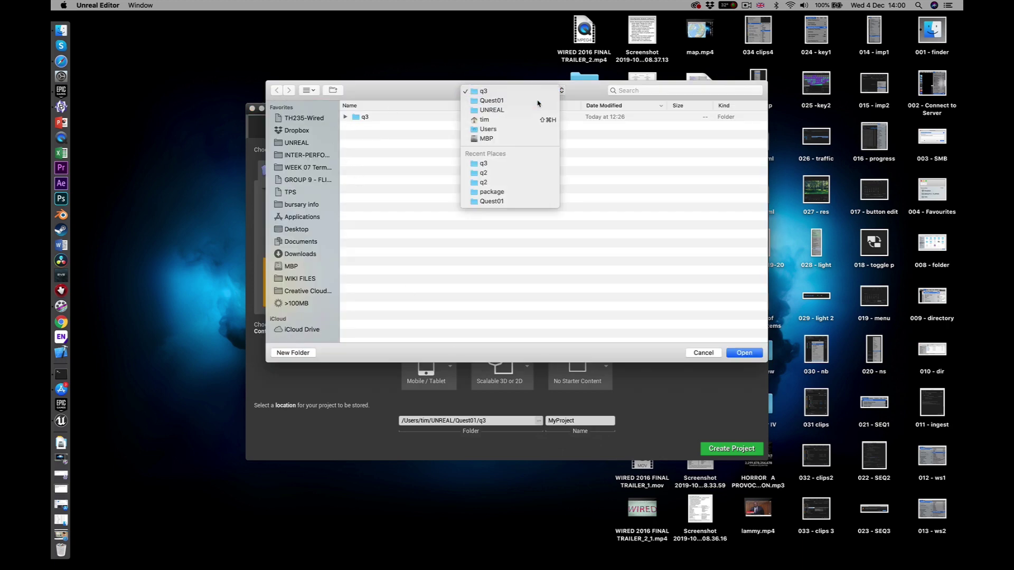
left_click(539, 101)
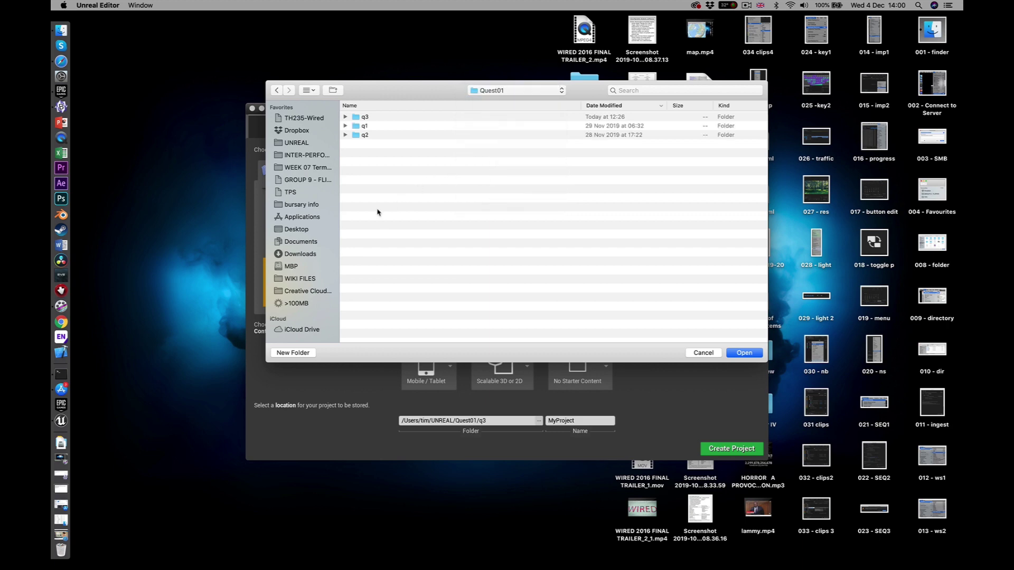
left_click(294, 352)
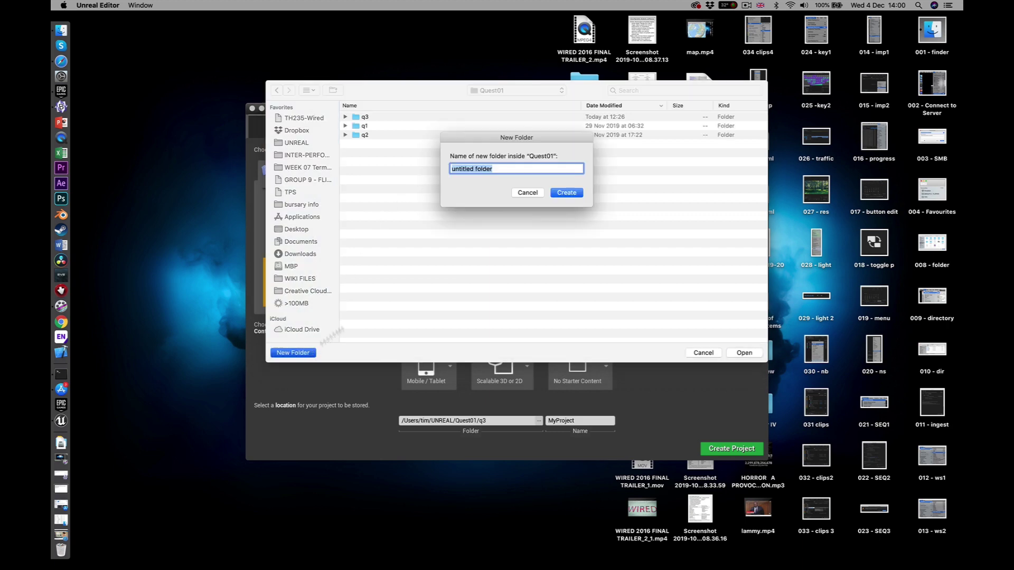
type("q4")
left_click(566, 192)
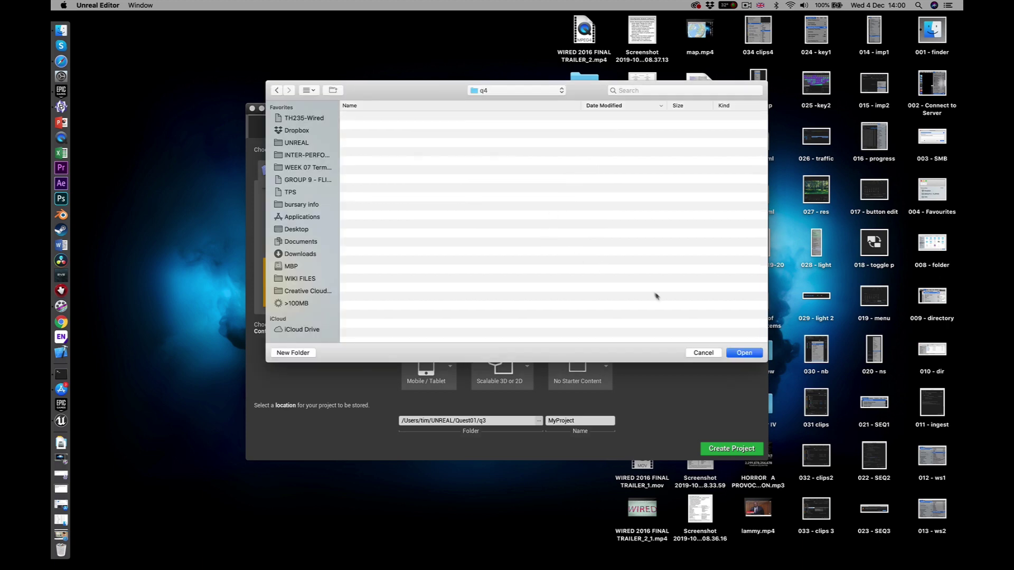
left_click(744, 352)
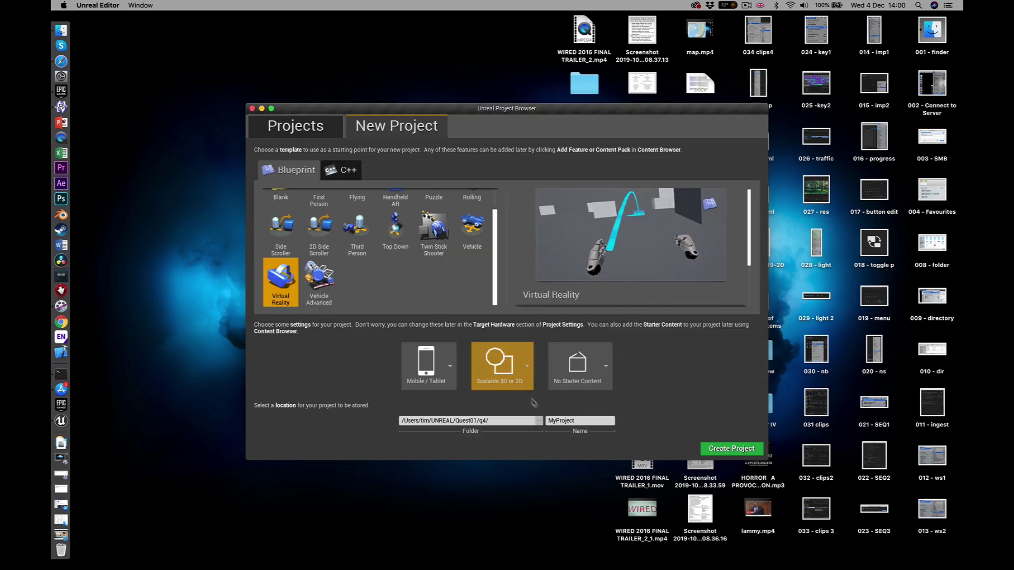
left_click(587, 420)
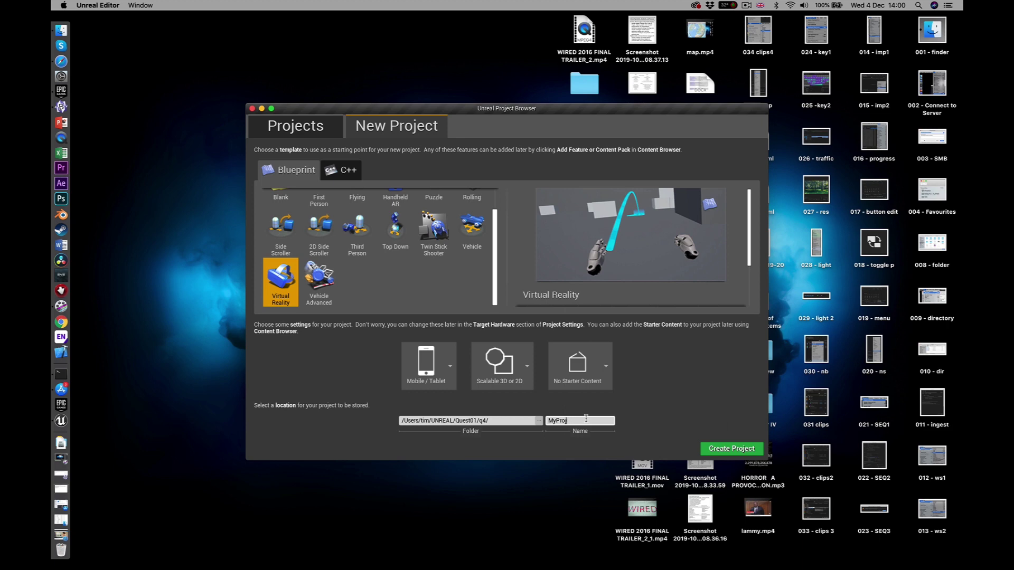
key("BackSpace")
key("BackSpace")
key("BackSpace")
key("BackSpace")
key("BackSpace")
key("BackSpace")
type("q4")
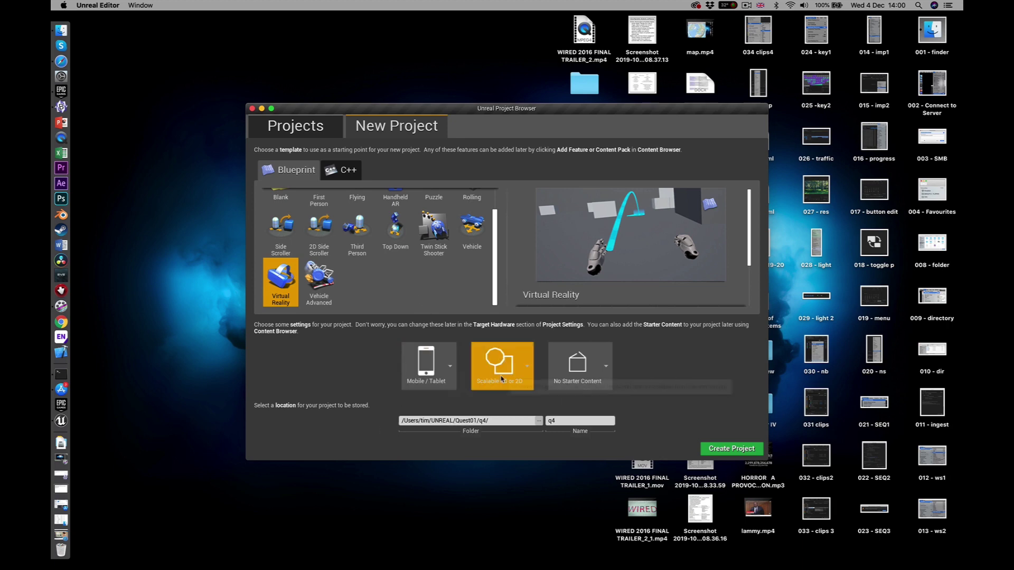
Create the q4 VR Template project and let the editor load it.
left_click(722, 450)
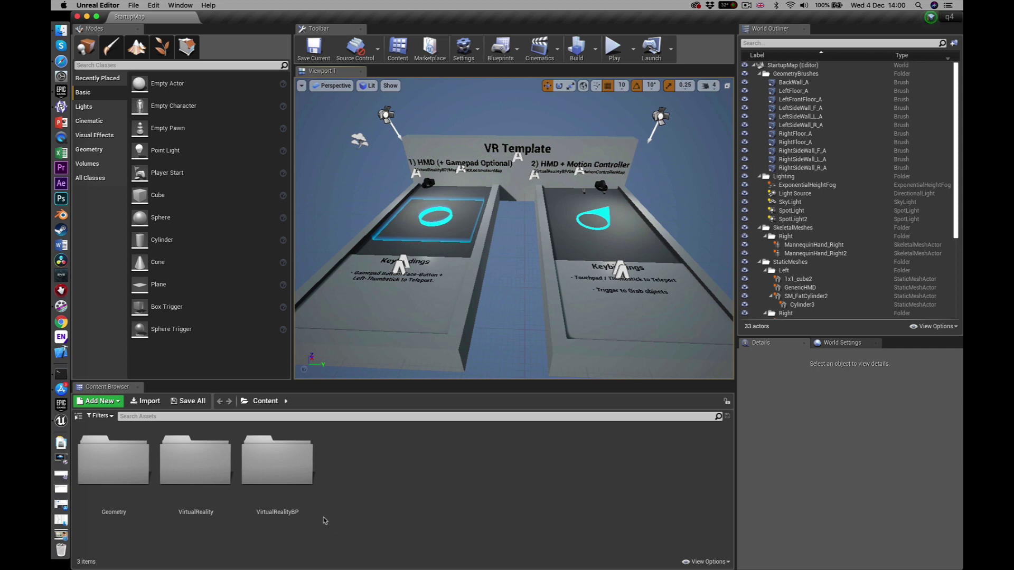
Load the MotionControllerMap level from VirtualRealityBP > Maps.
double_click(284, 476)
double_click(179, 456)
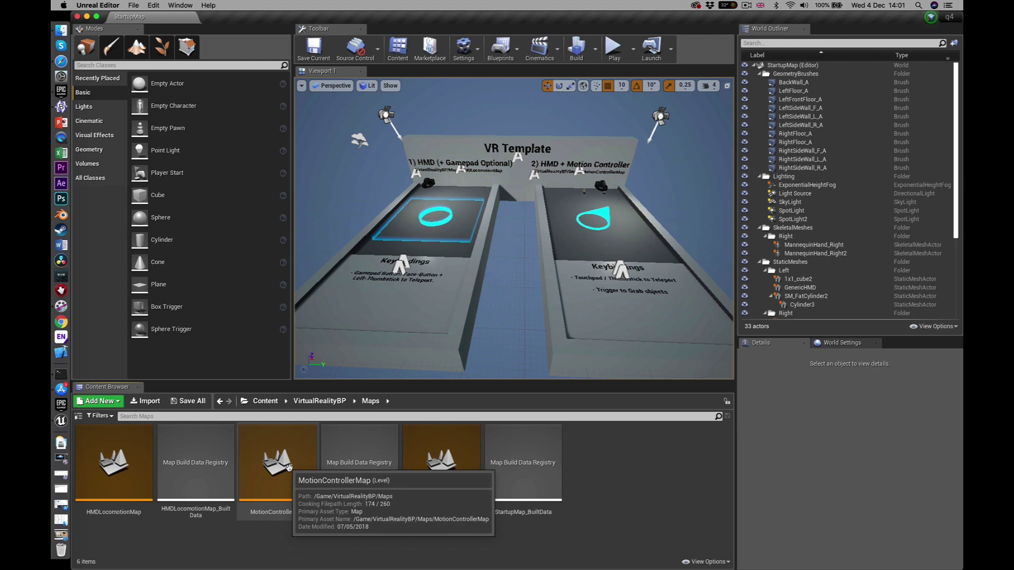
double_click(288, 467)
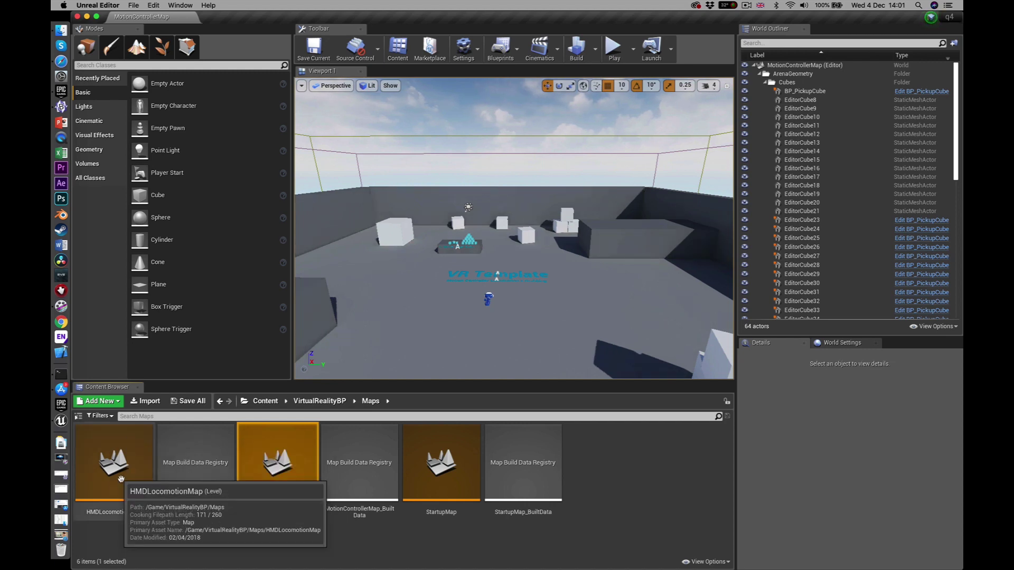
Delete the HMDLocomotionMap level together with its build data.
right_click(121, 478)
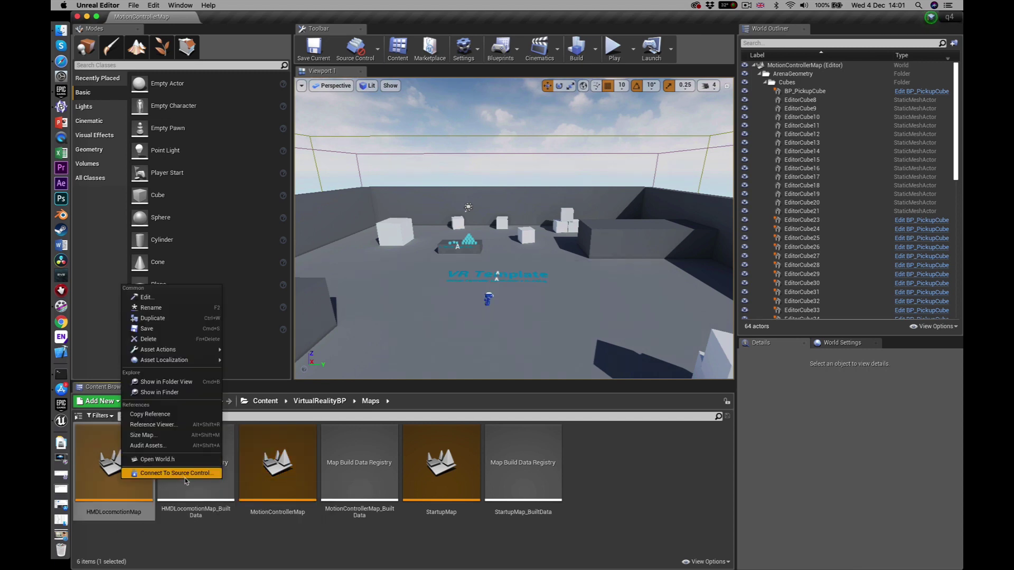
left_click(187, 488)
right_click(187, 488)
left_click(120, 476)
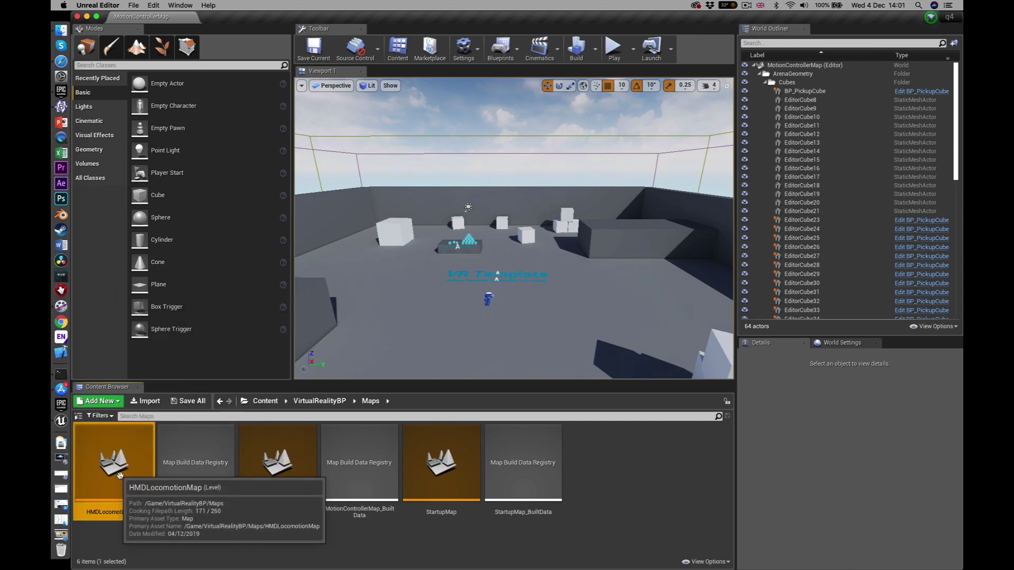
key("Delete")
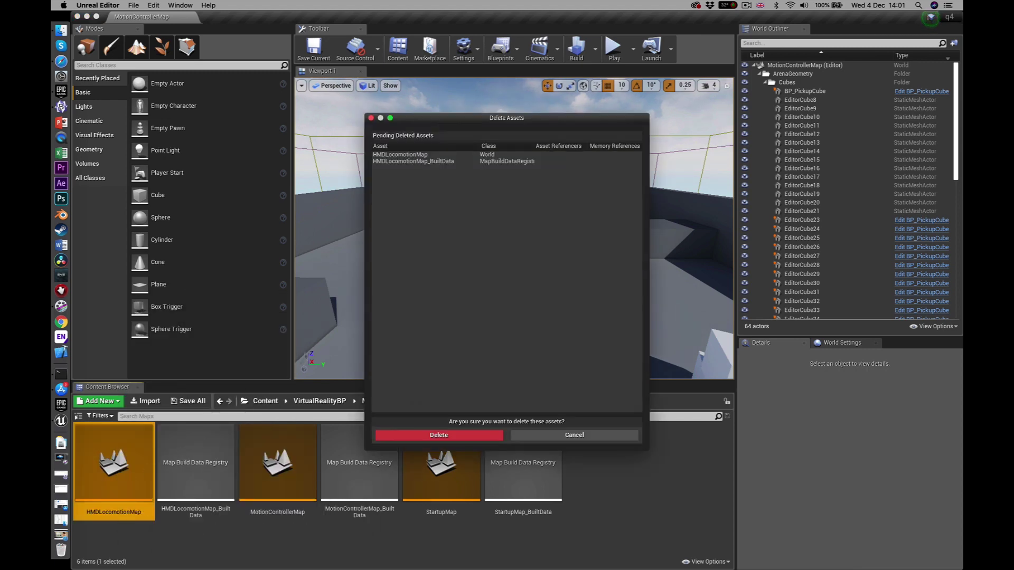
left_click(415, 432)
Delete the StartupMap level together with its build data.
left_click(234, 463)
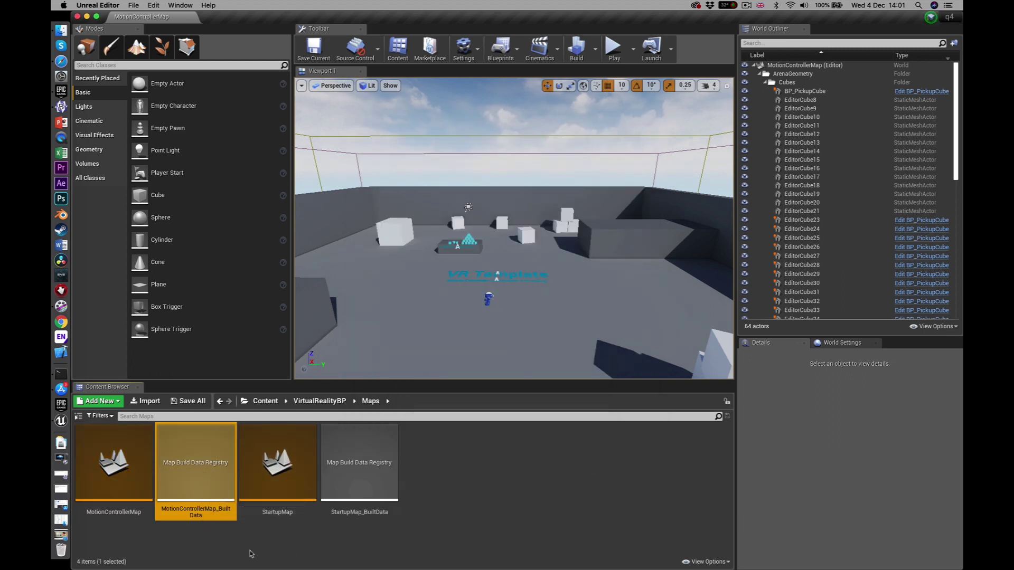
left_click(299, 486)
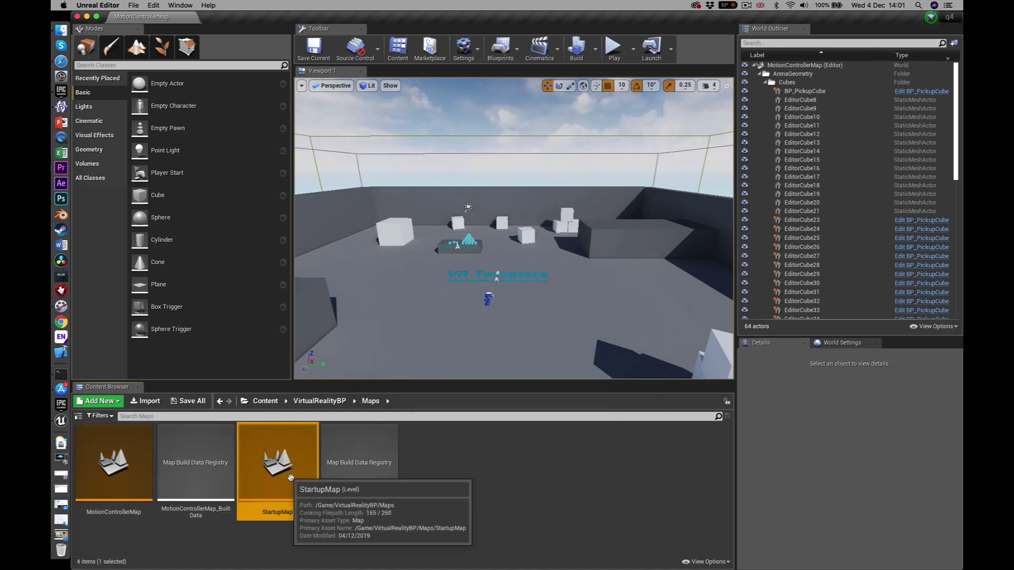
key("Delete")
left_click(422, 434)
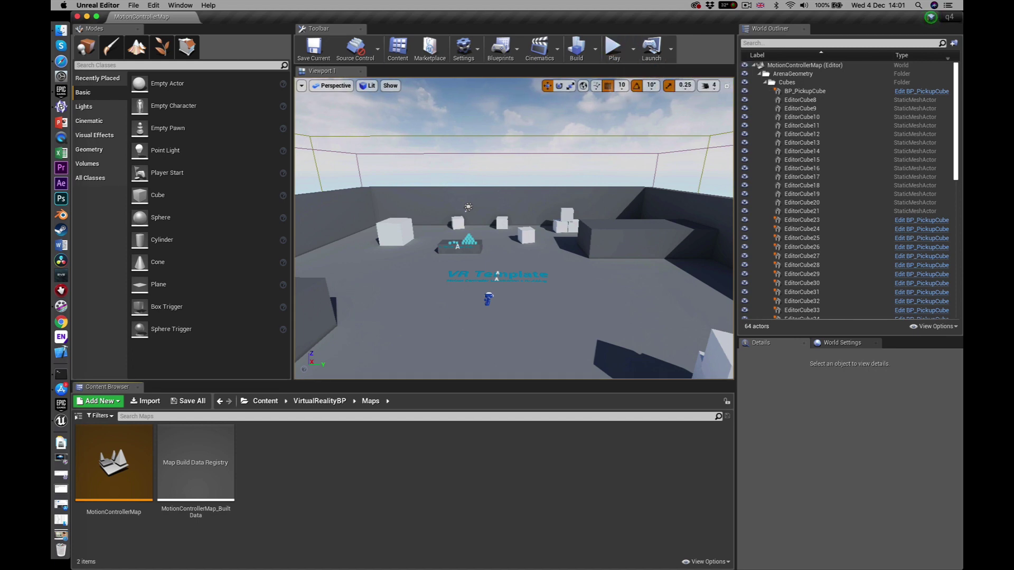
Save the MotionControllerMap level with File > Save Current.
left_click(633, 49)
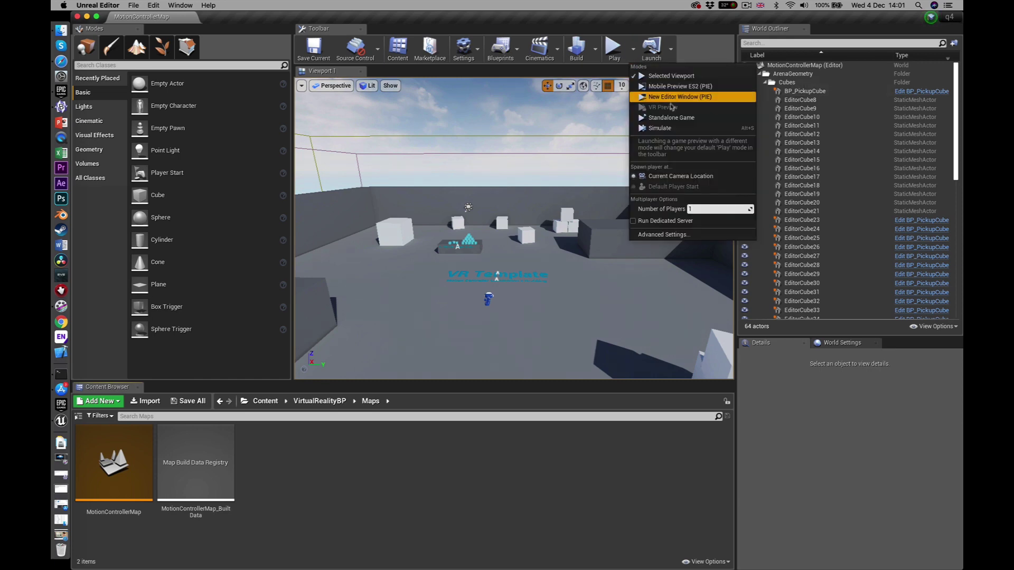
left_click(692, 56)
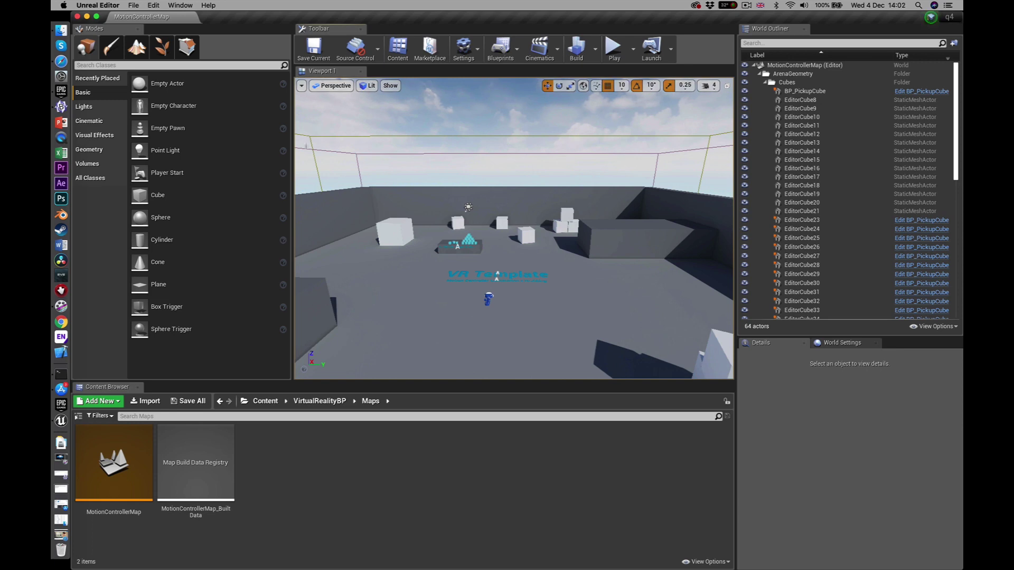
left_click(132, 6)
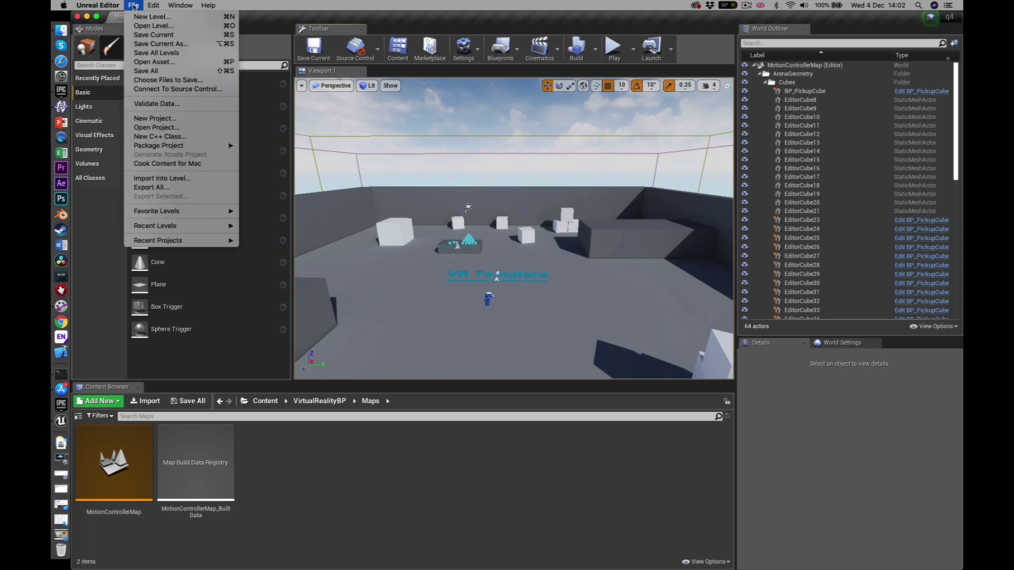
left_click(149, 35)
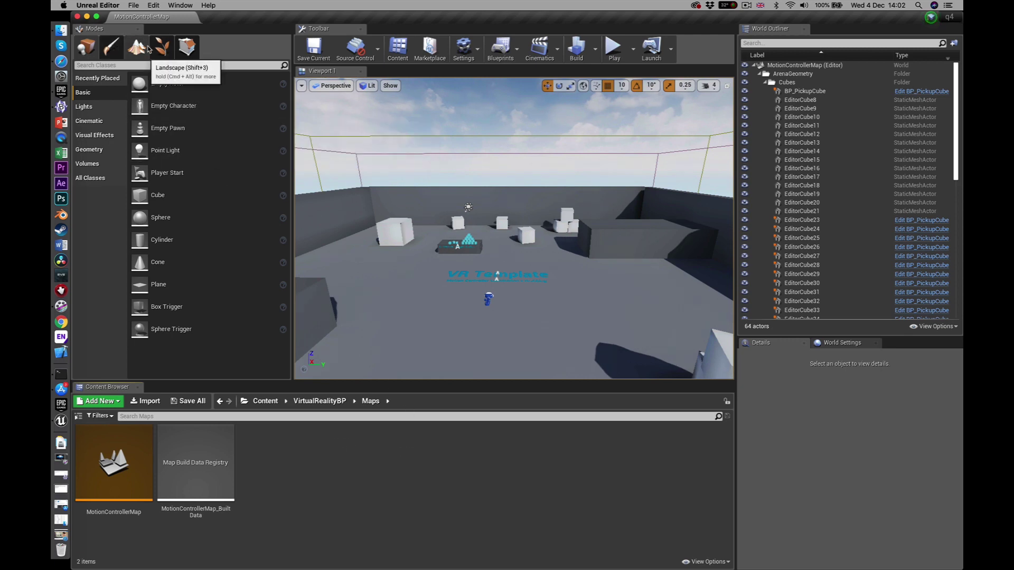
Set Editor Startup Map to MotionControllerMap in Project Settings > Maps & Modes.
left_click(153, 5)
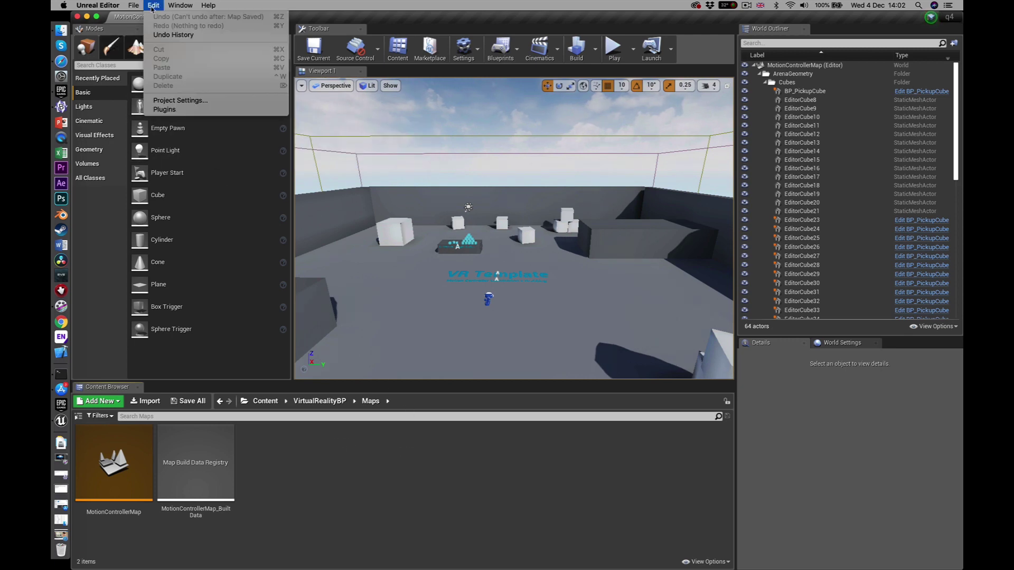
left_click(177, 108)
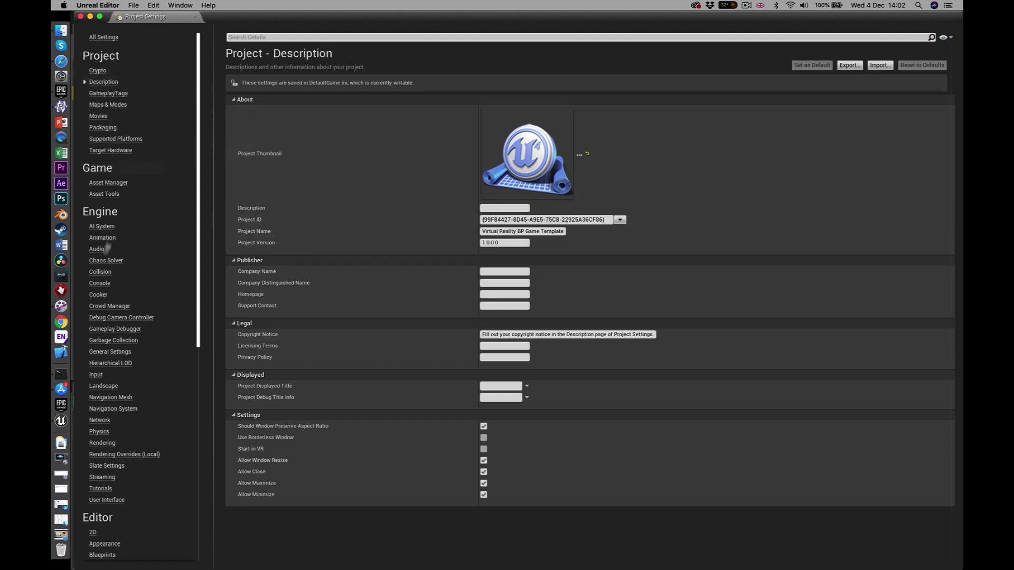
left_click(121, 106)
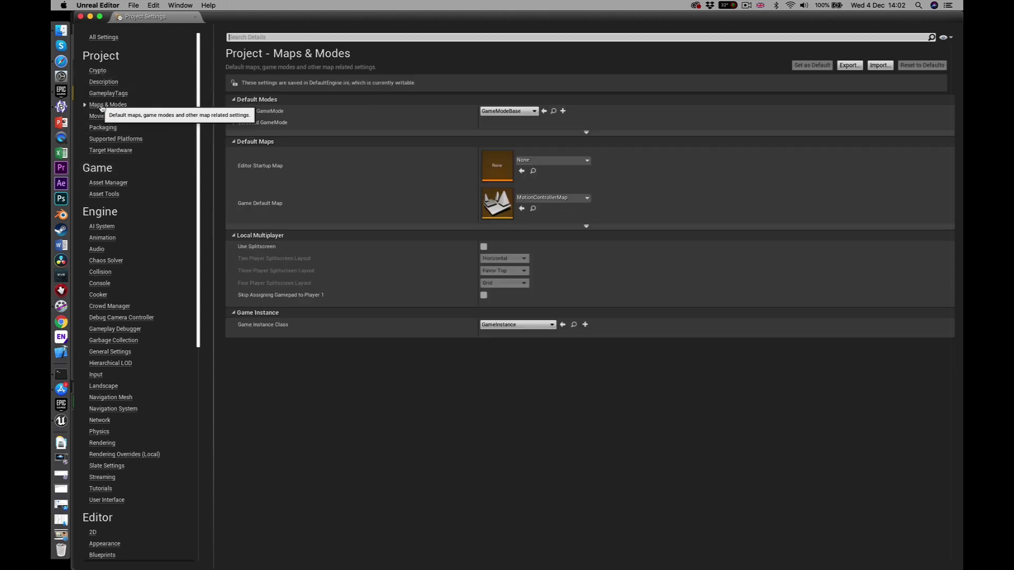
left_click(585, 161)
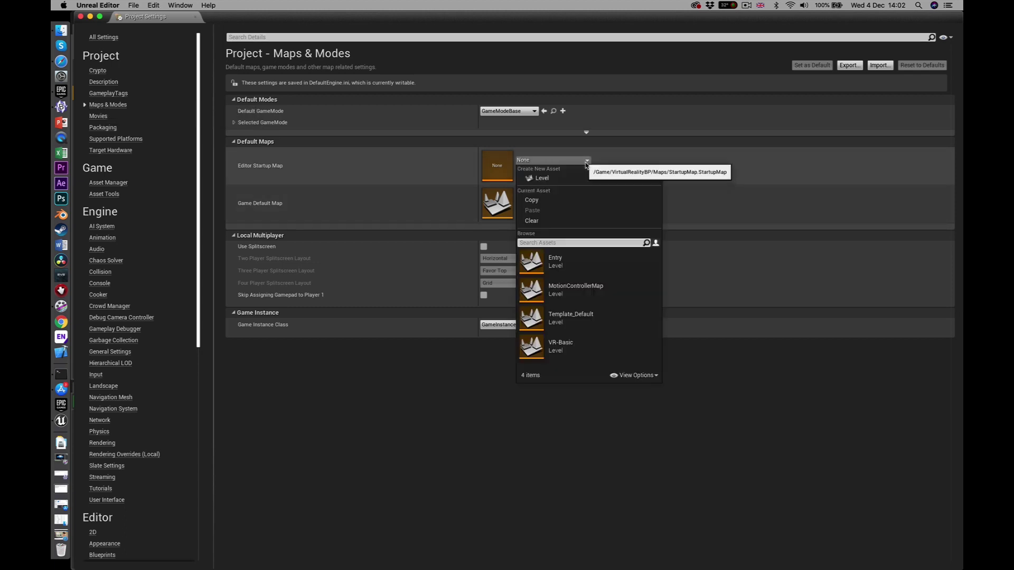
left_click(584, 287)
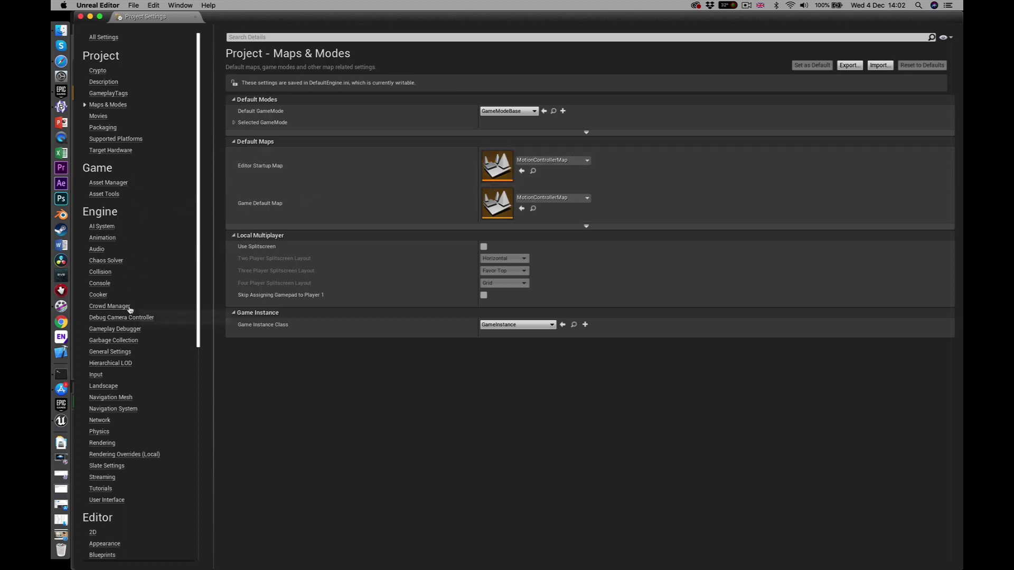
scroll(132, 307, "down", 5)
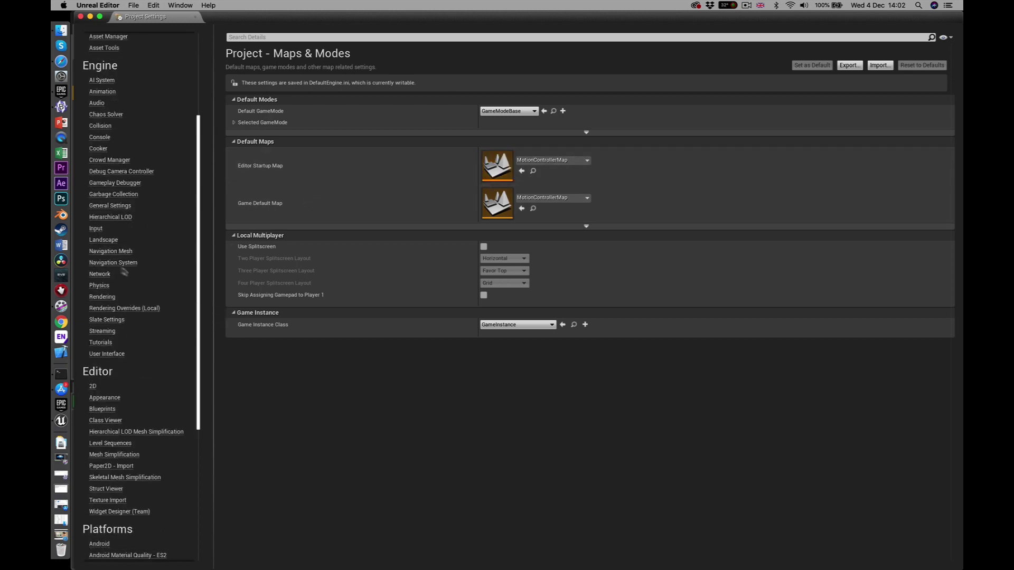
On the Engine - Input page, leave Default Touch Interface cleared to None.
left_click(96, 232)
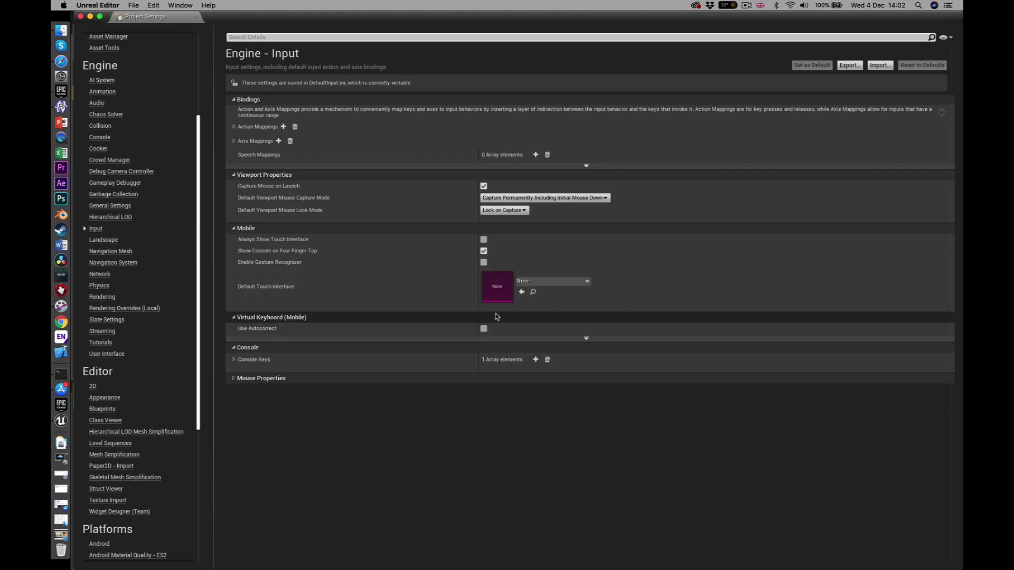
left_click(587, 282)
left_click(562, 381)
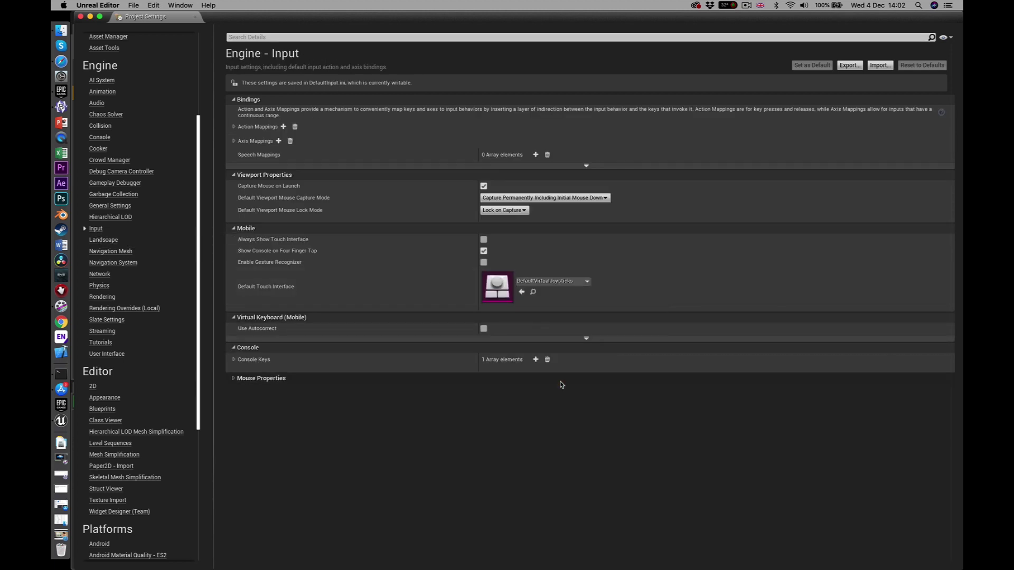
left_click(586, 282)
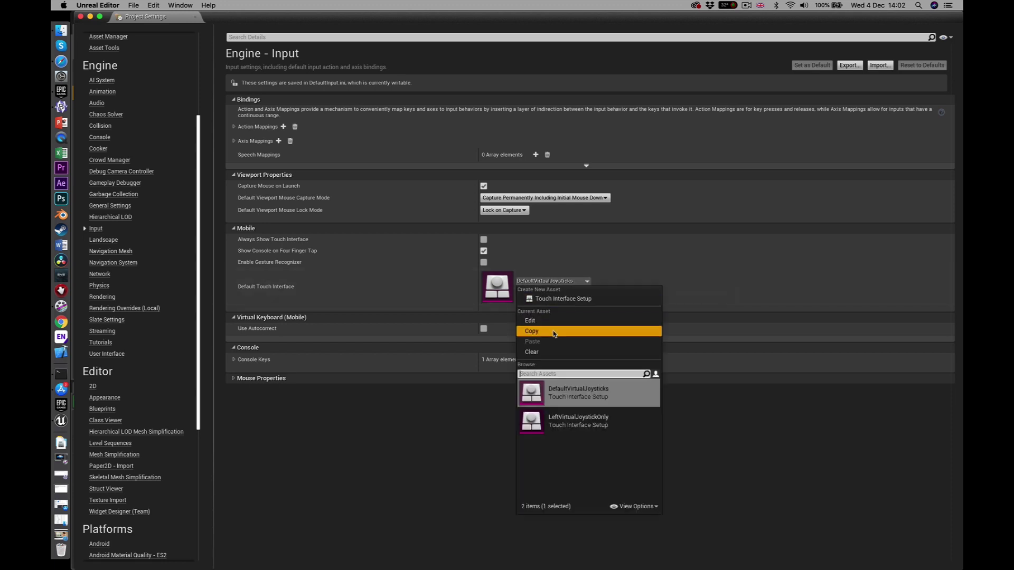
left_click(550, 353)
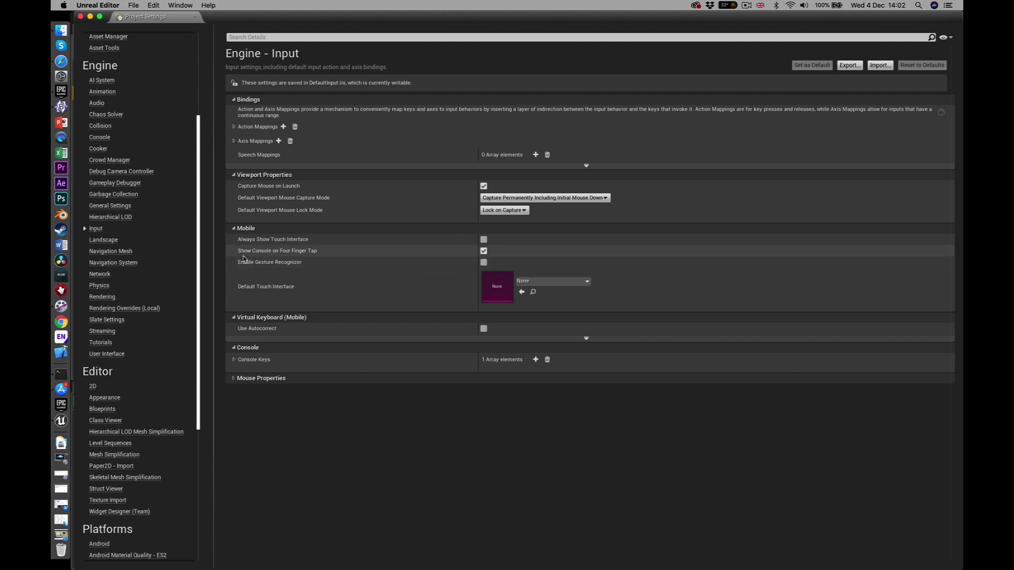
left_click(102, 298)
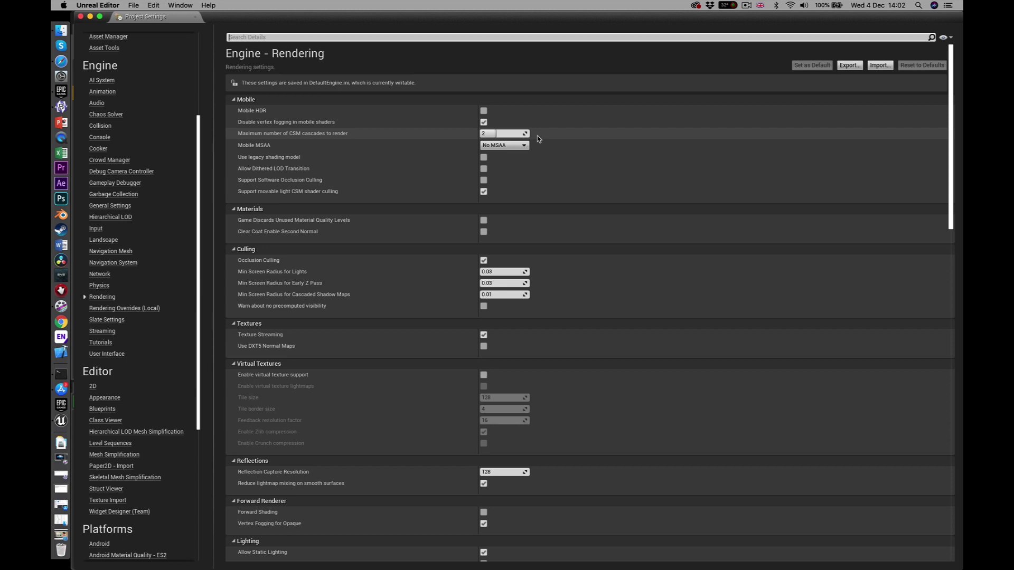
left_click(484, 110)
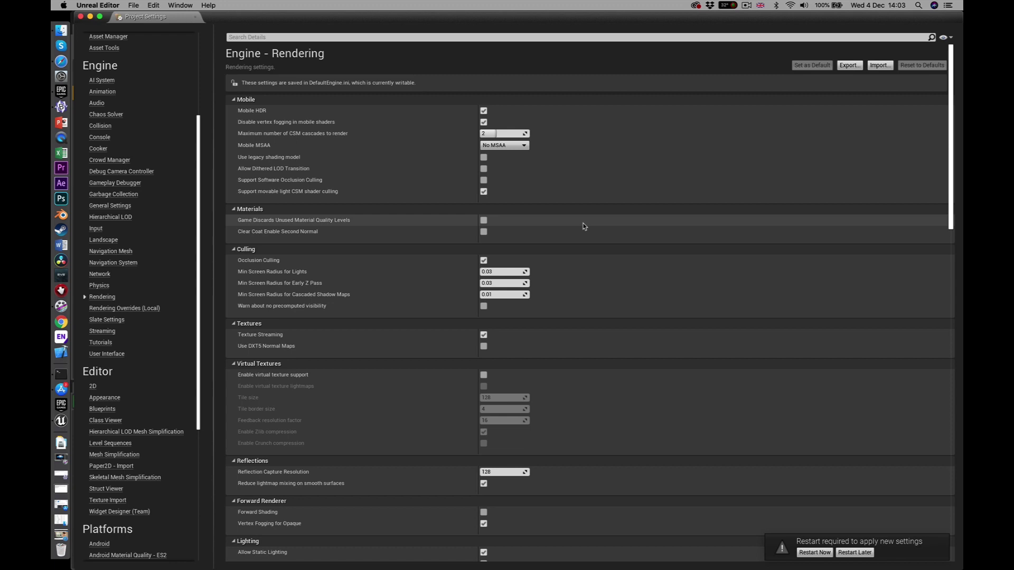
scroll(584, 226, "down", 1)
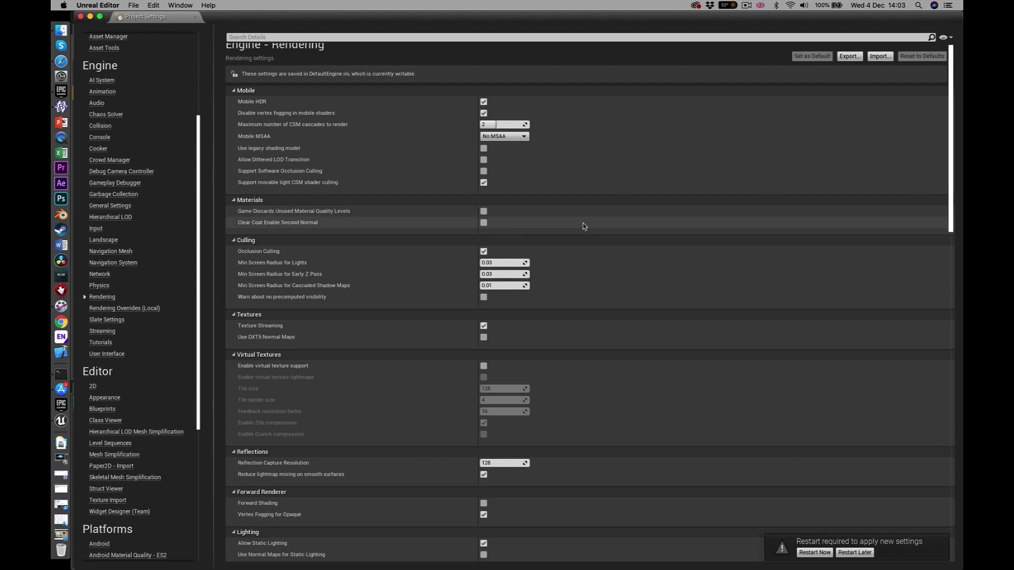
scroll(584, 227, "down", 7)
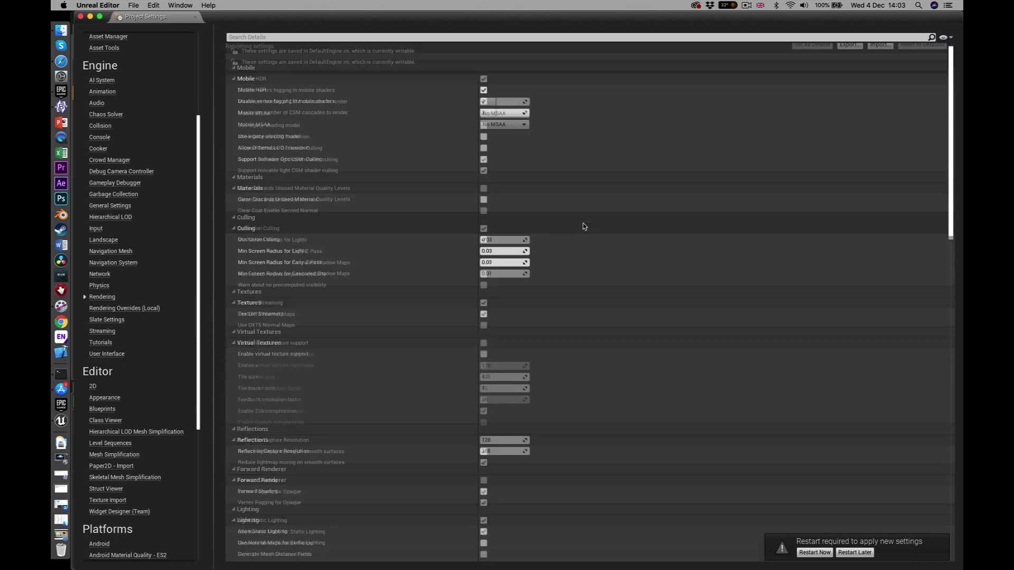
scroll(585, 226, "down", 5)
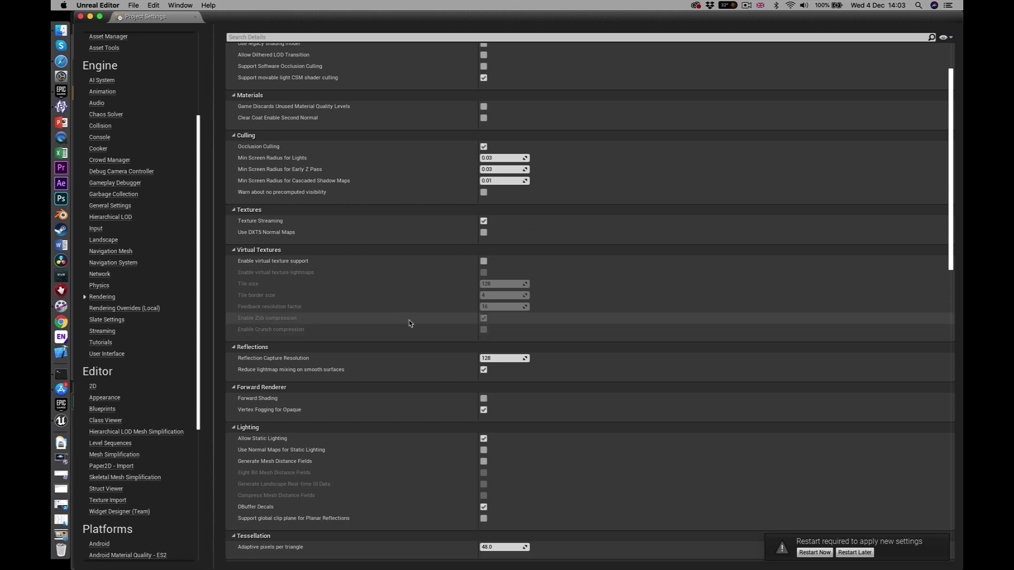
scroll(411, 323, "up", 13)
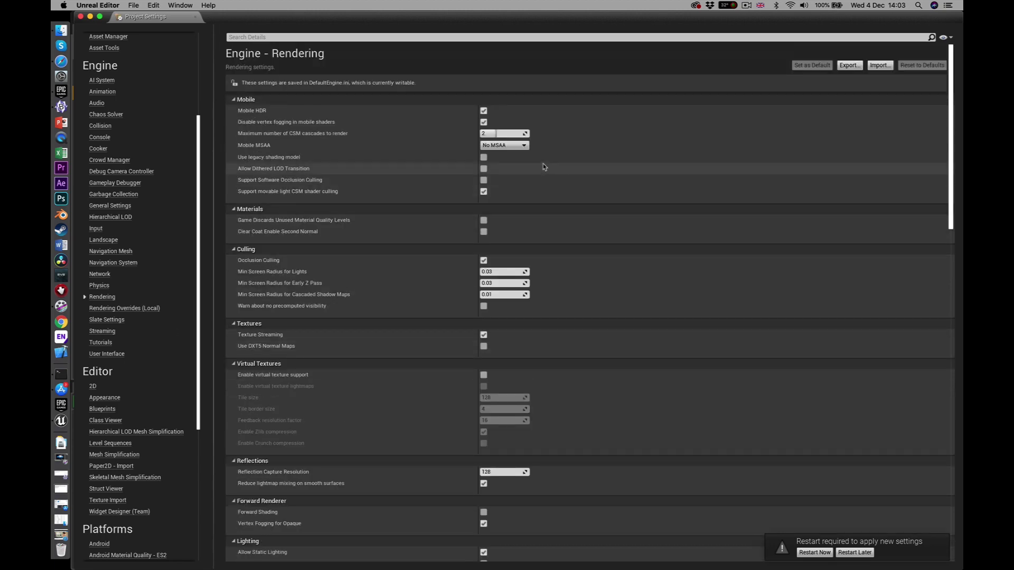
left_click(525, 146)
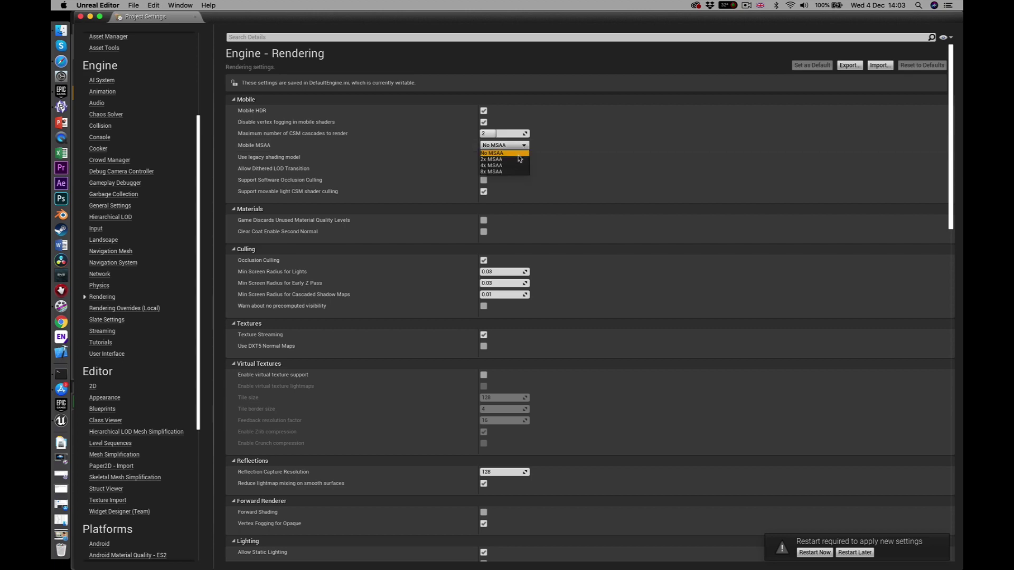
left_click(510, 167)
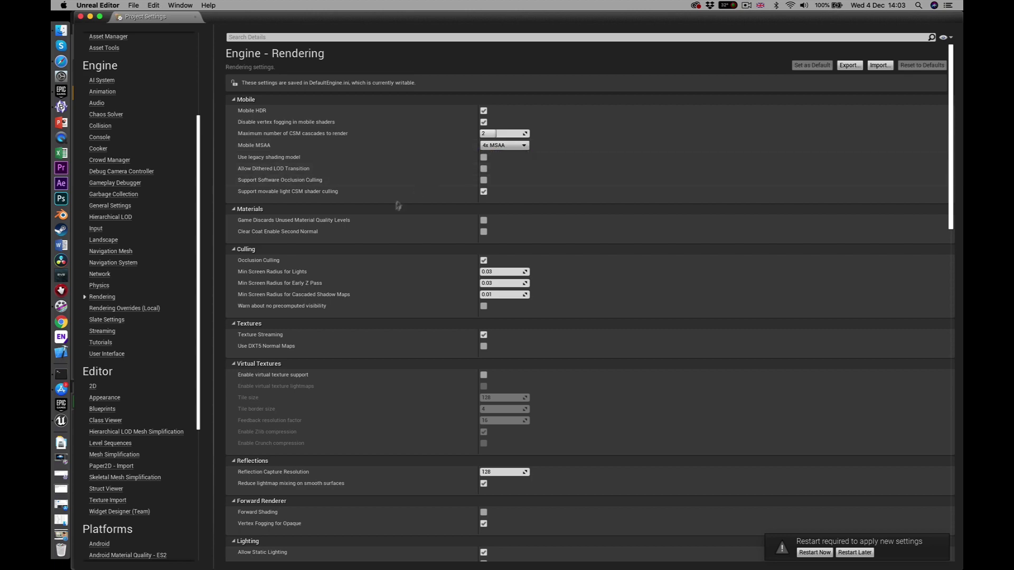
scroll(378, 280, "down", 4)
scroll(378, 280, "down", 5)
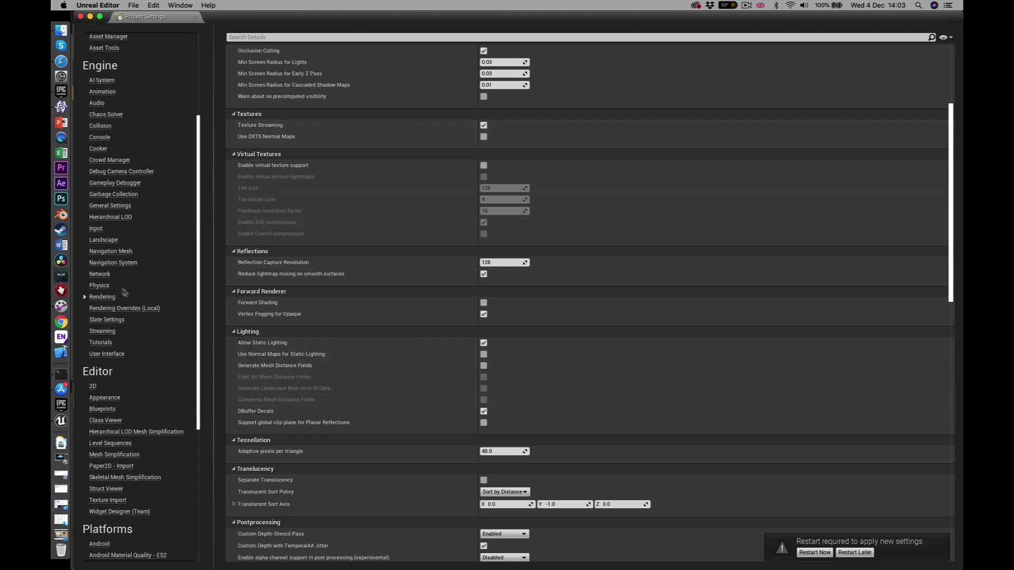
scroll(166, 402, "down", 10)
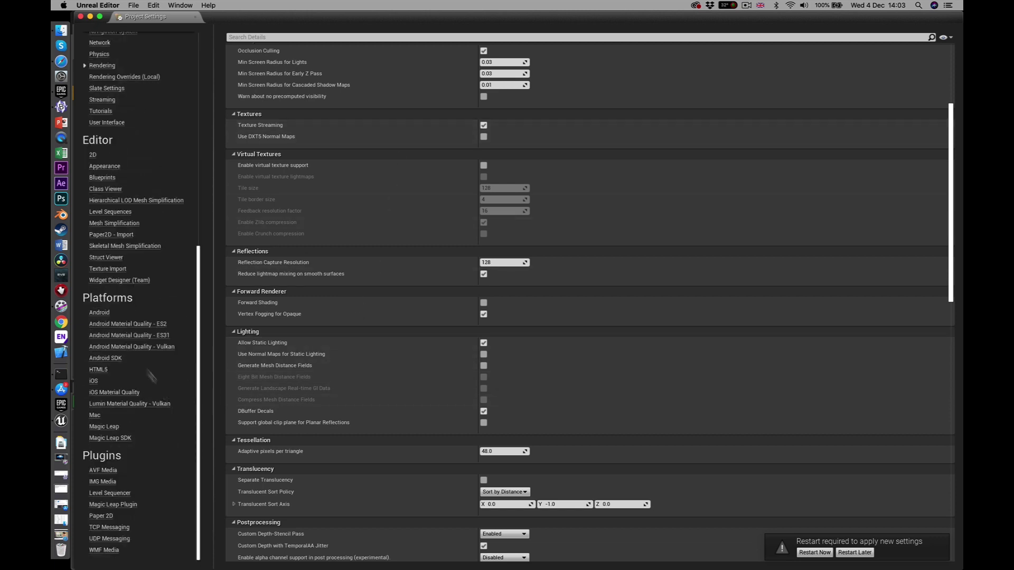
Configure the project for the Android platform in Platforms > Android.
left_click(100, 312)
scroll(685, 224, "up", 10)
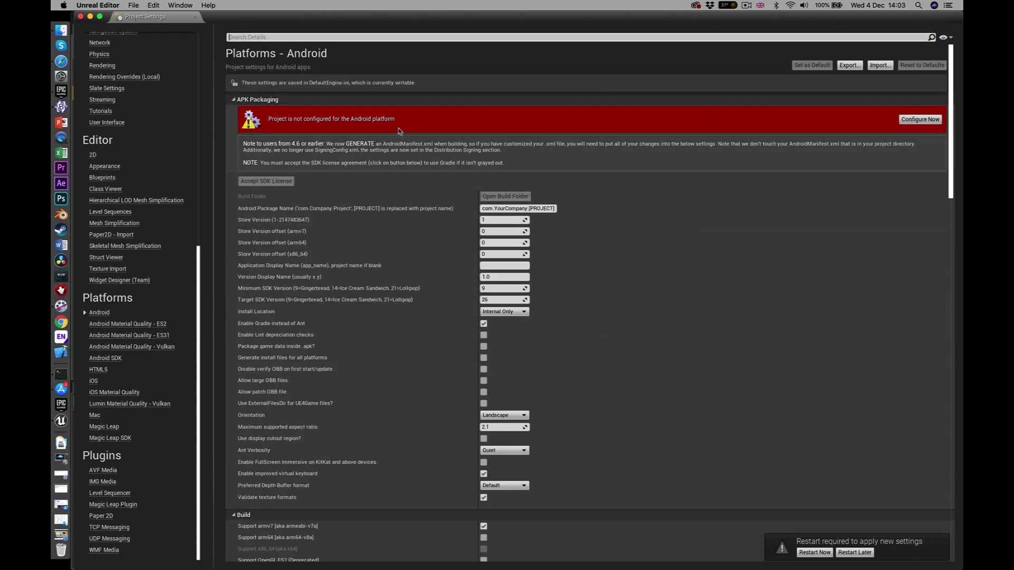
left_click(919, 119)
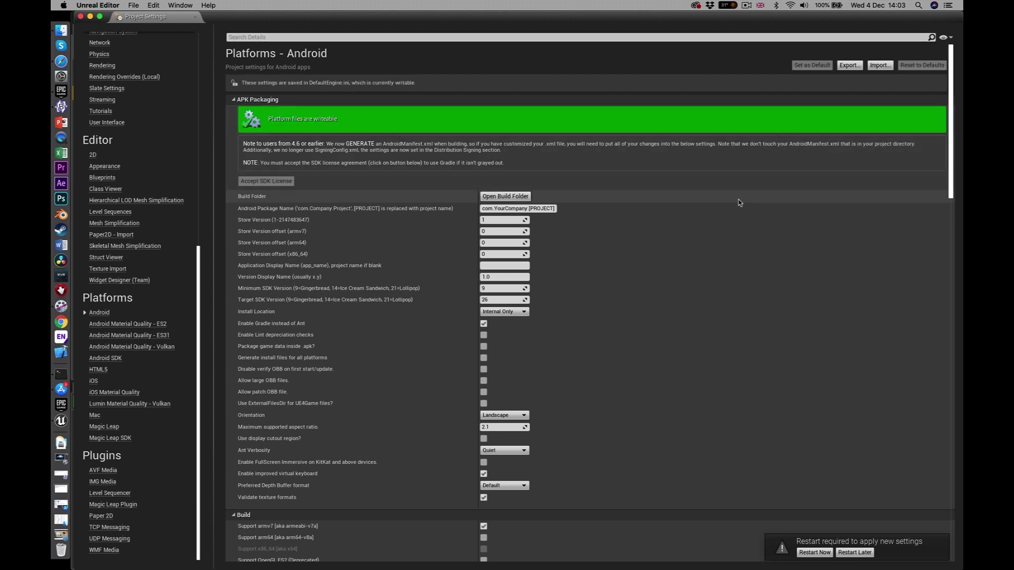
Set both Minimum SDK Version and Target SDK Version to 25.
scroll(582, 247, "down", 3)
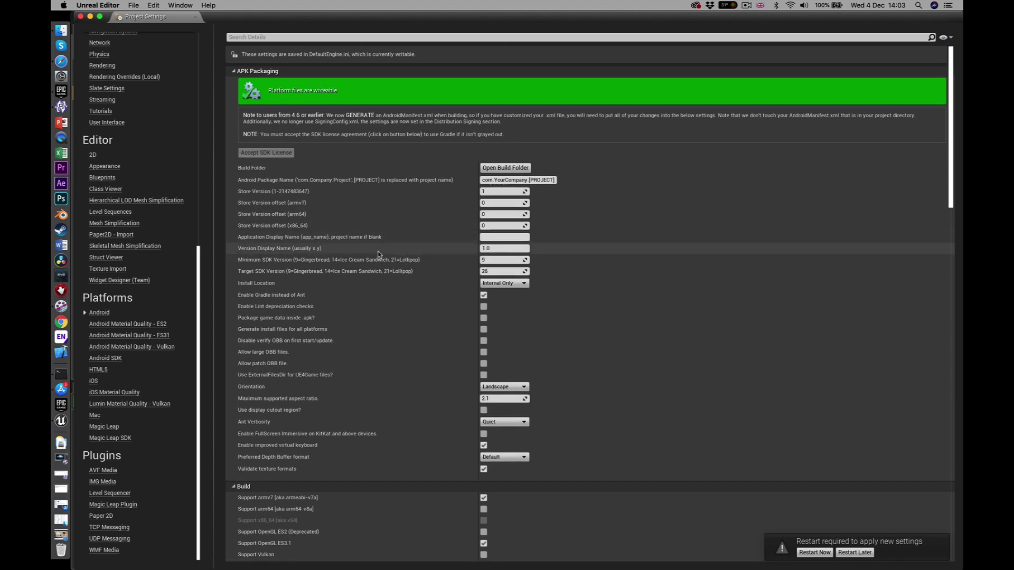
left_click(491, 259)
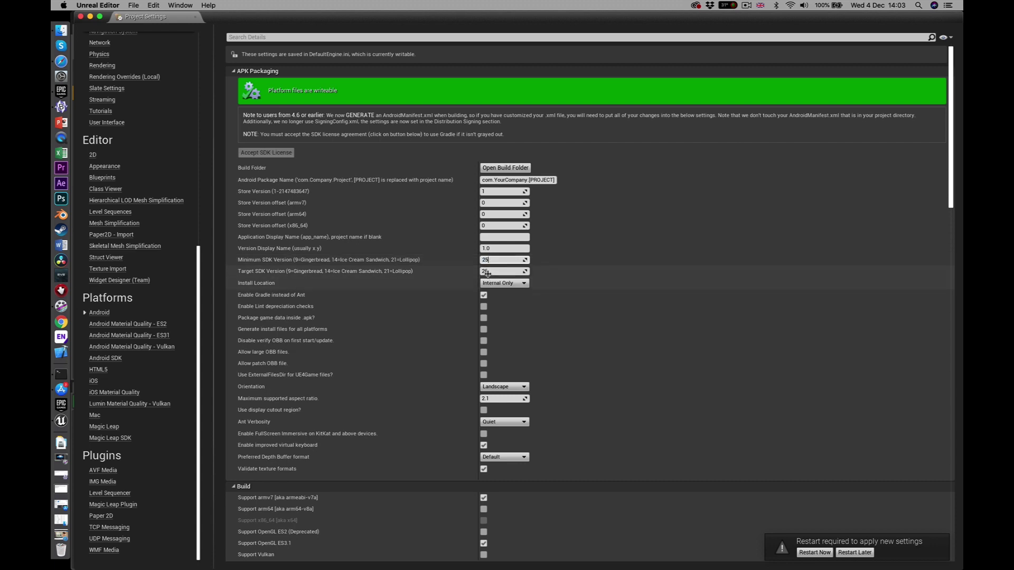
left_click(487, 271)
type("25")
key("Return")
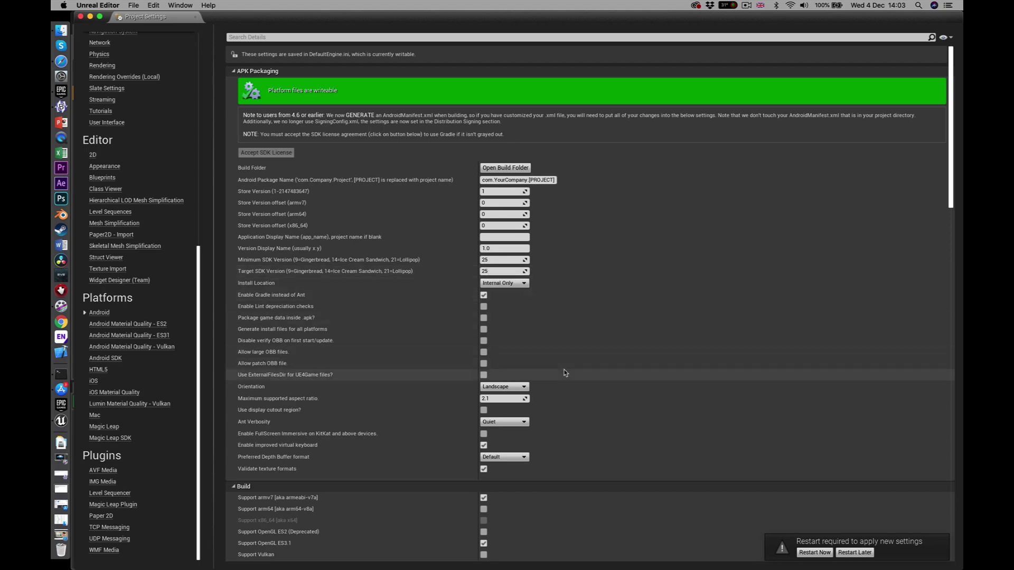
Enable FullScreen Immersive on KitKat and above devices.
scroll(564, 373, "down", 3)
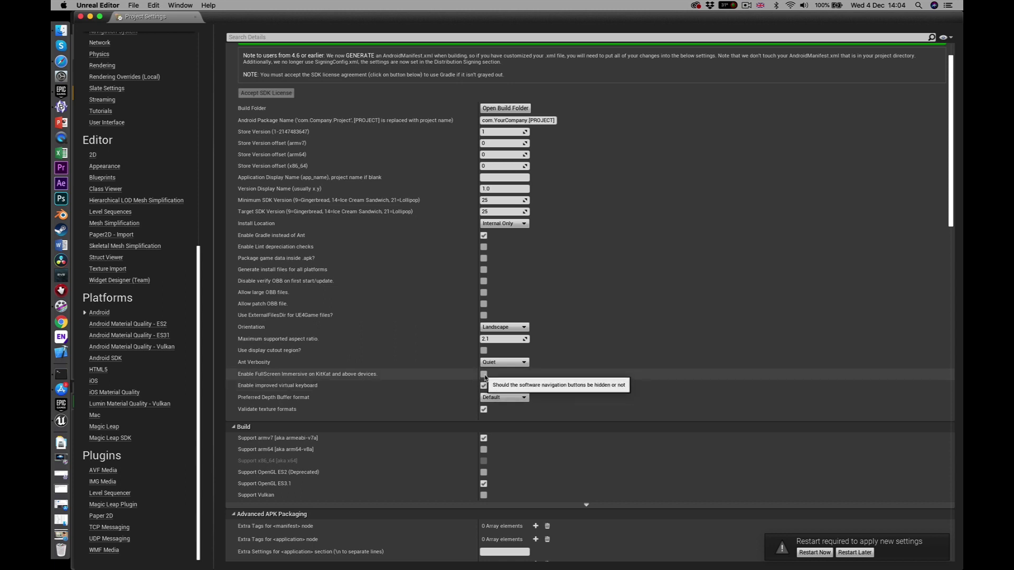
left_click(484, 374)
scroll(568, 376, "down", 5)
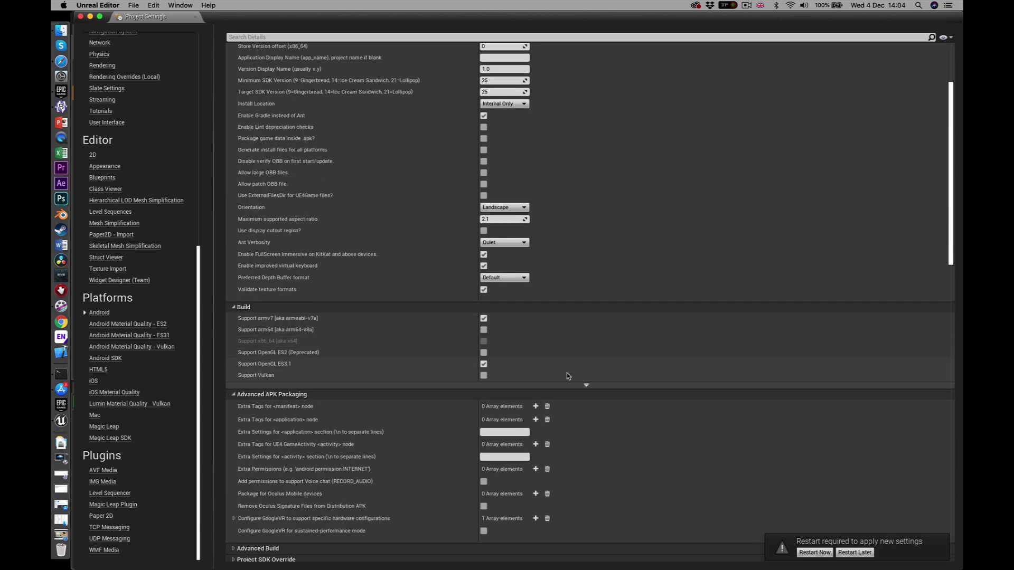
scroll(567, 376, "down", 1)
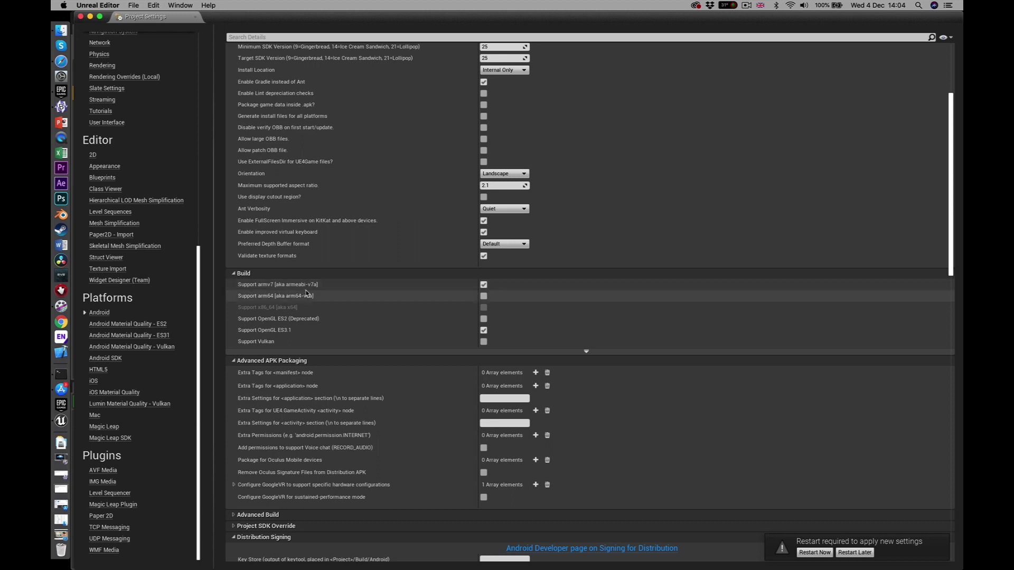
Package for Oculus Quest and remove Oculus signature files from the distribution APK.
mouse_move(307, 288)
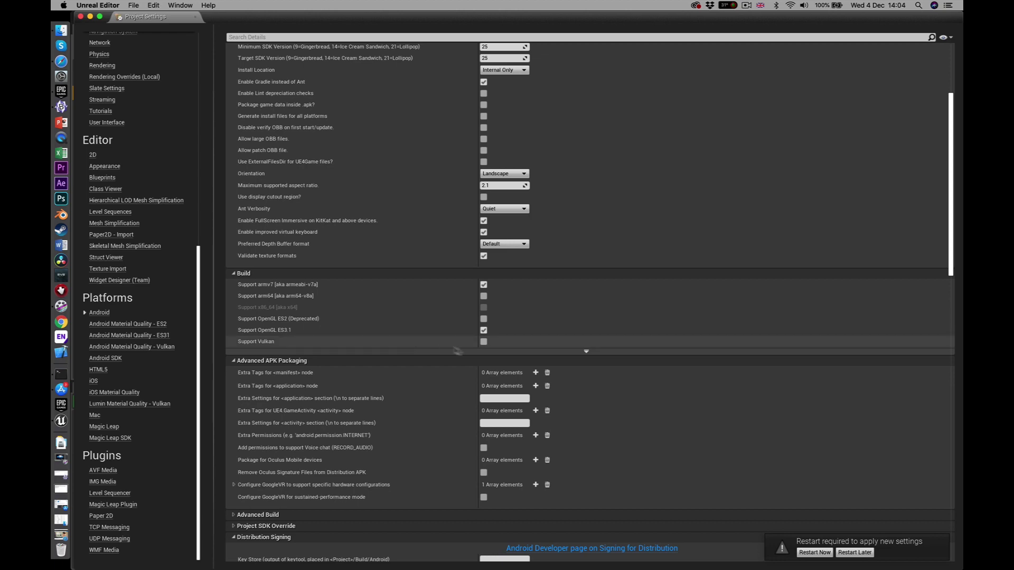
mouse_move(483, 347)
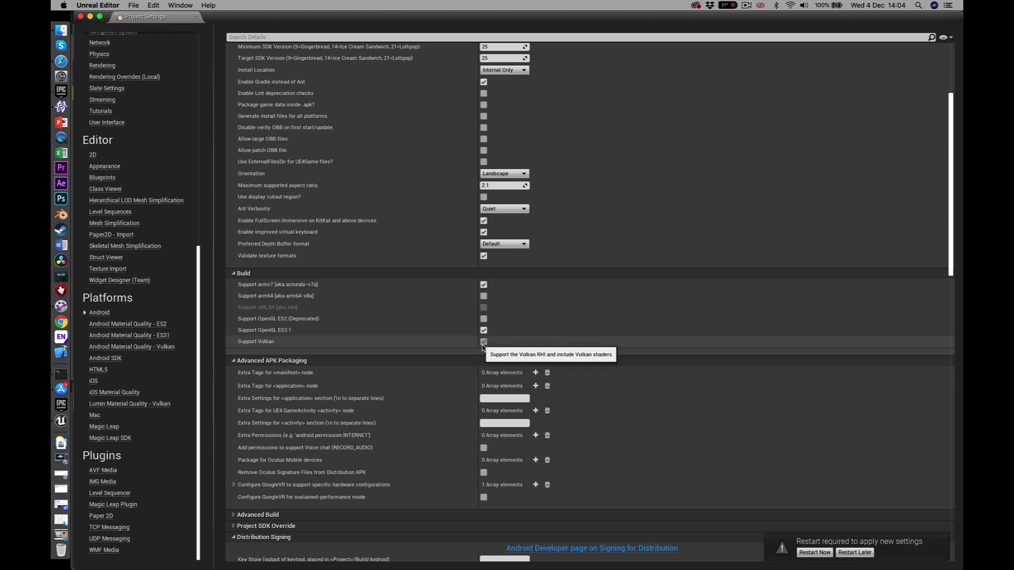
scroll(401, 380, "down", 5)
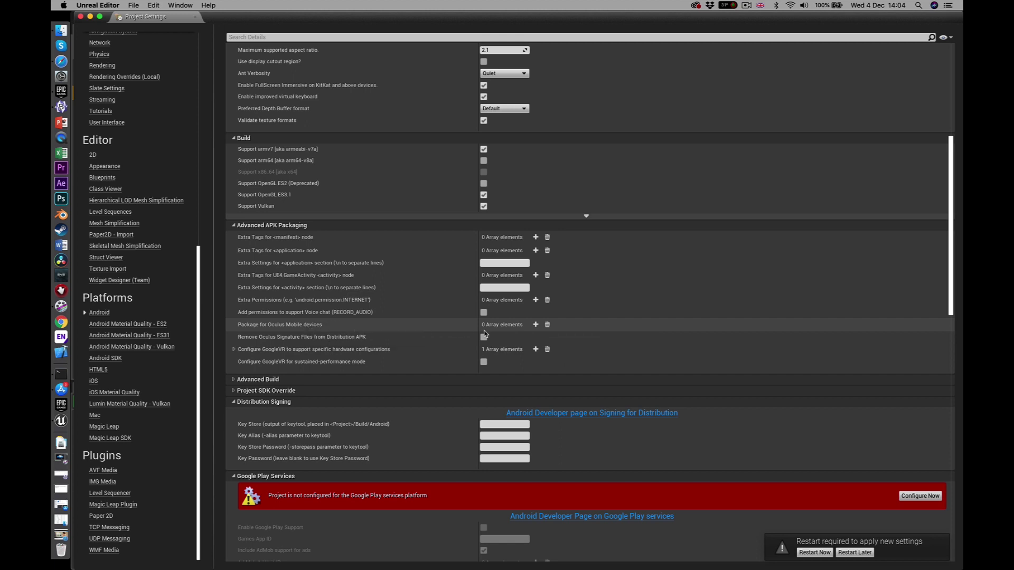
left_click(535, 324)
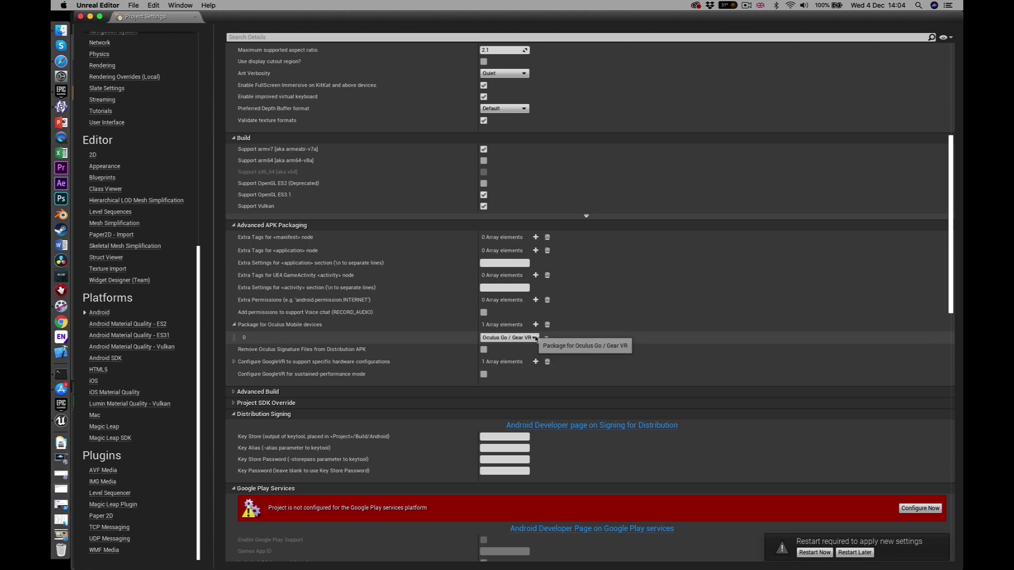
left_click(512, 338)
left_click(504, 352)
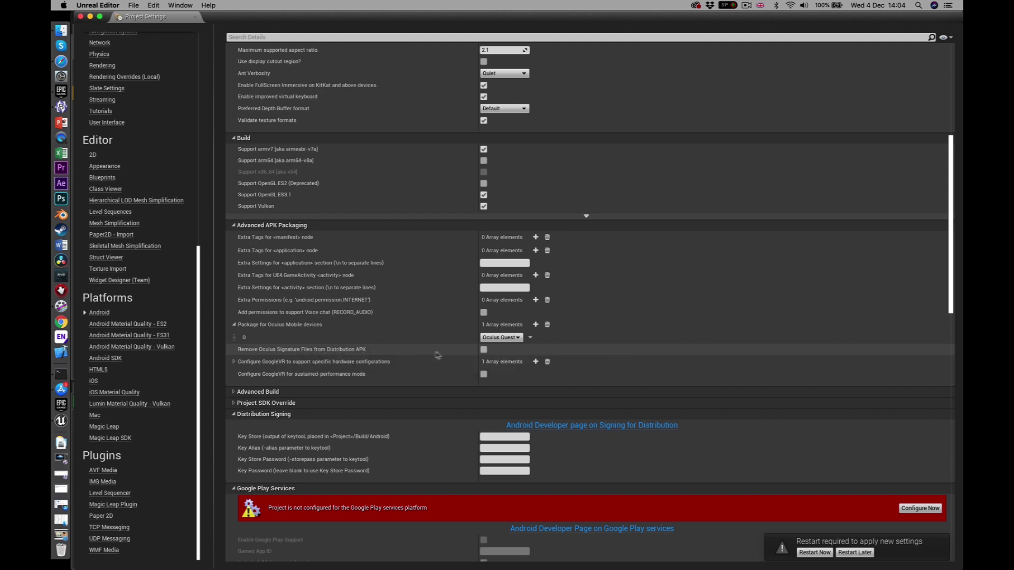
left_click(484, 350)
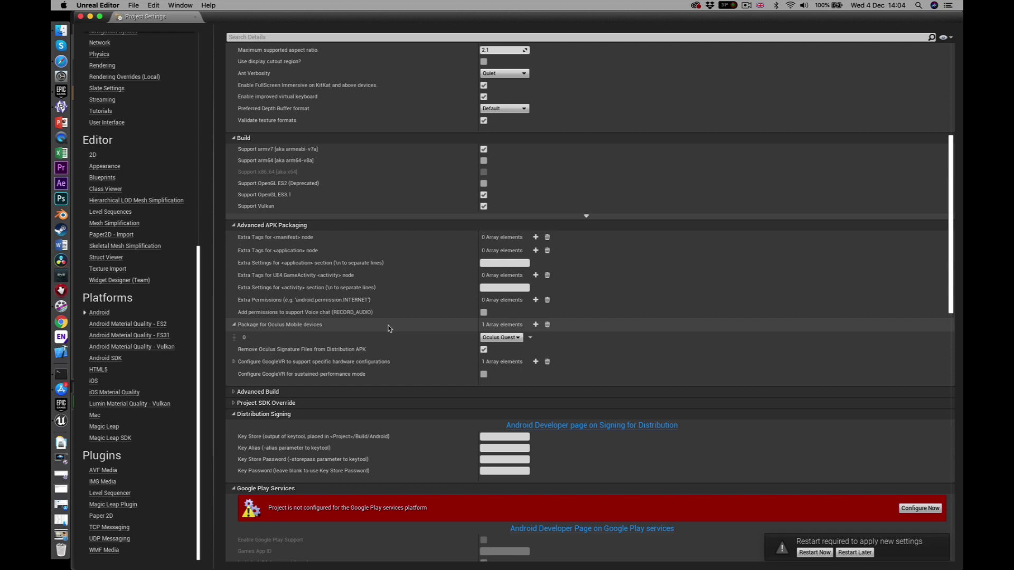
scroll(389, 328, "down", 5)
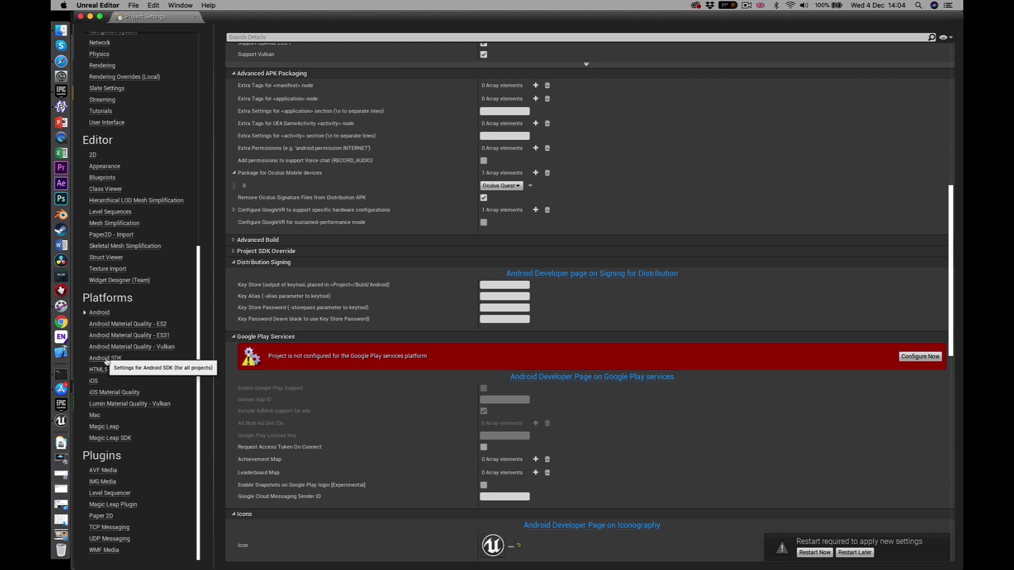
Show the Platforms - Android SDK page listing SDK, NDK, ANT and Java locations.
left_click(105, 359)
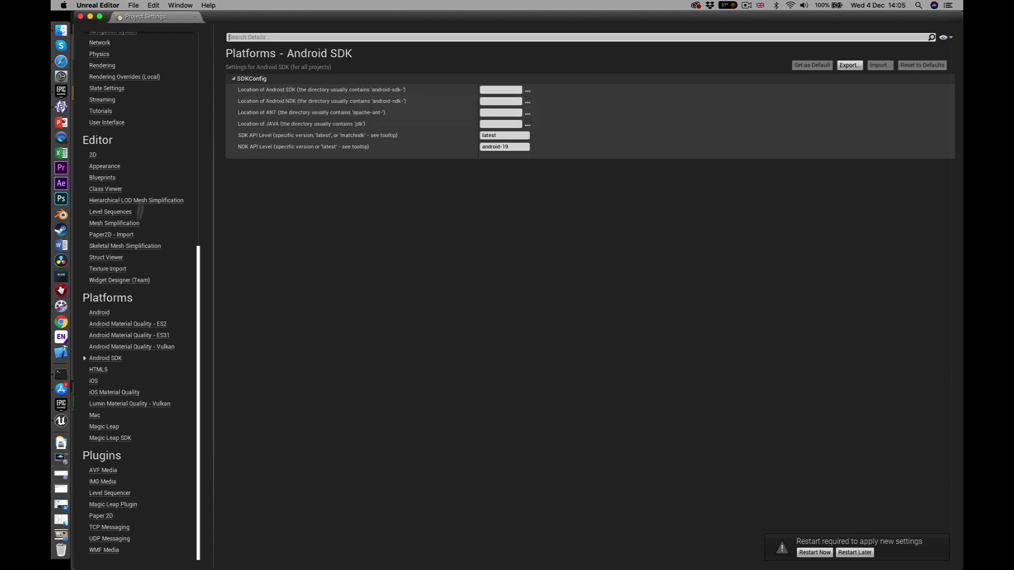
In Terminal, run adb devices and printenv to check the NVPACK paths, then close it.
left_click(61, 384)
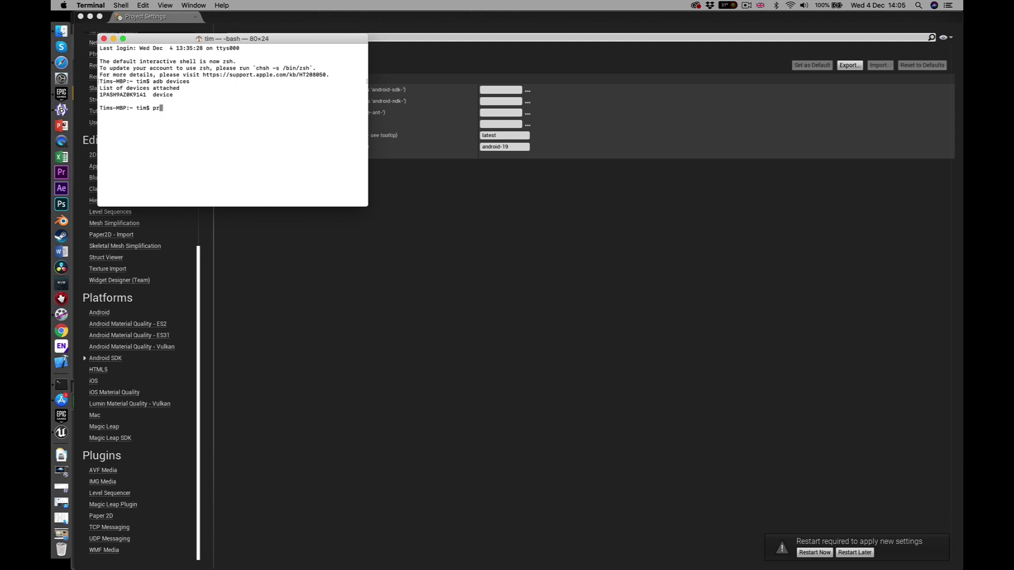
key("Return")
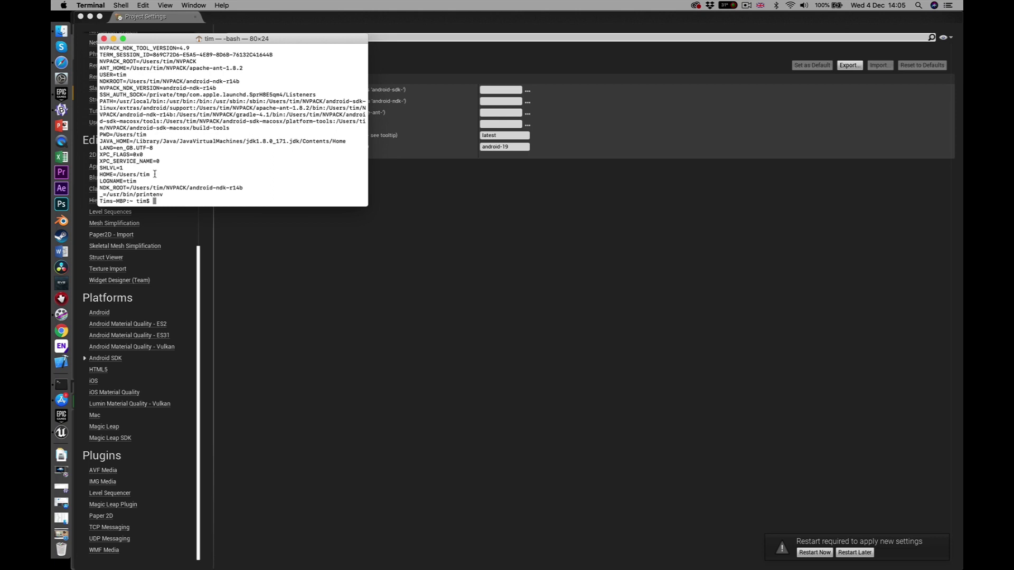
left_click(104, 39)
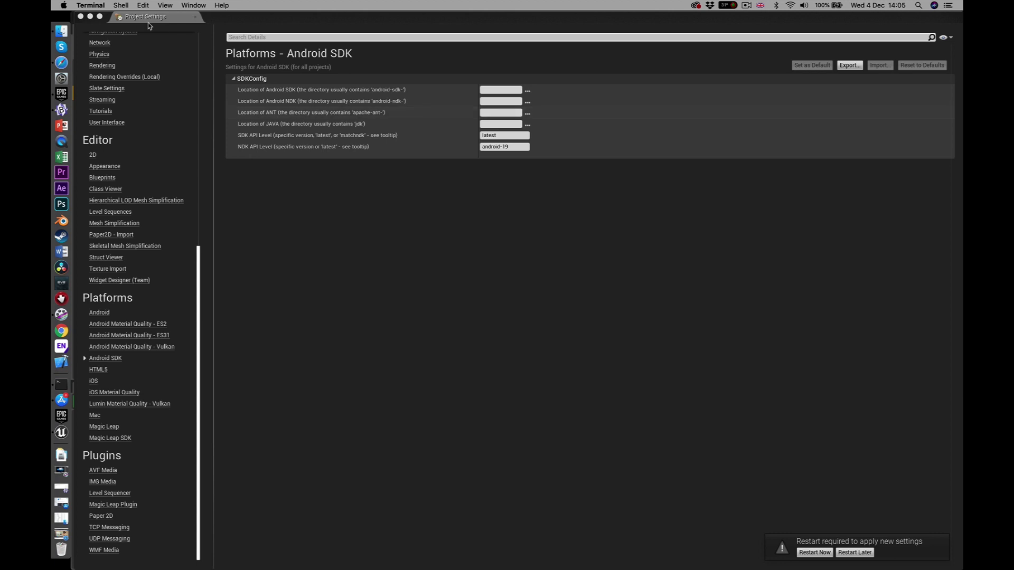
Save the current level and restart the editor to apply the new settings.
left_click(248, 22)
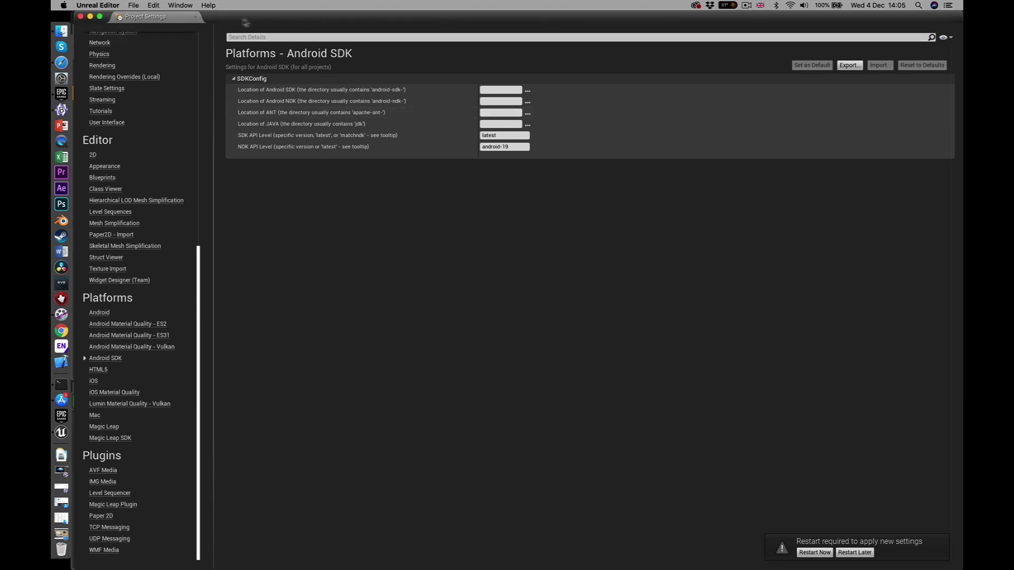
left_click(131, 5)
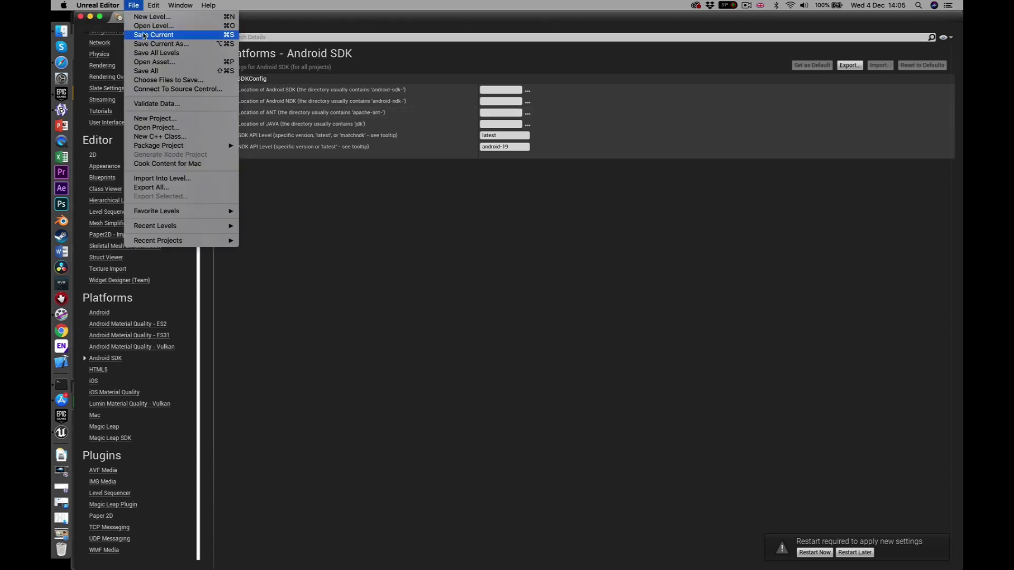
left_click(142, 35)
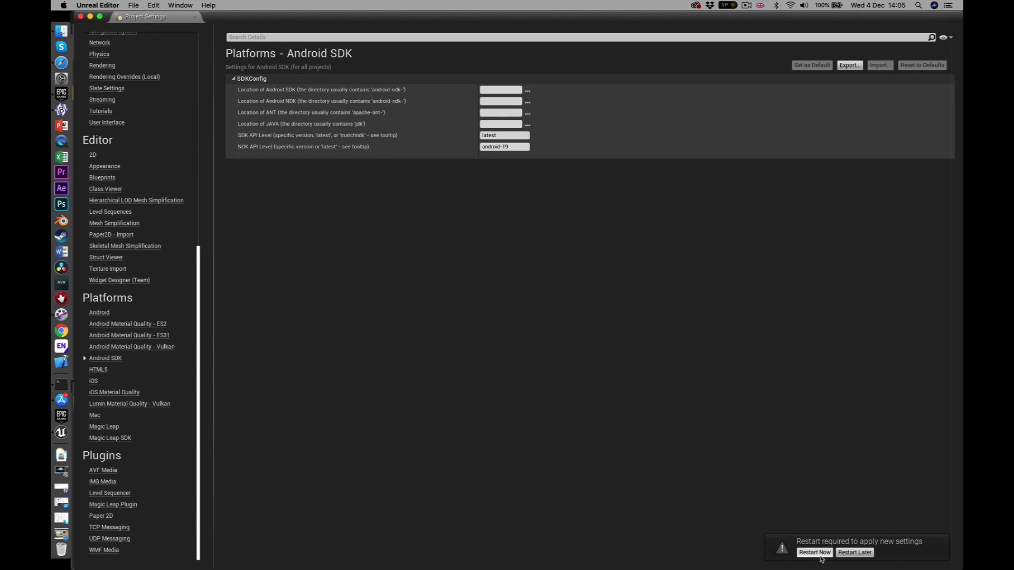
left_click(814, 553)
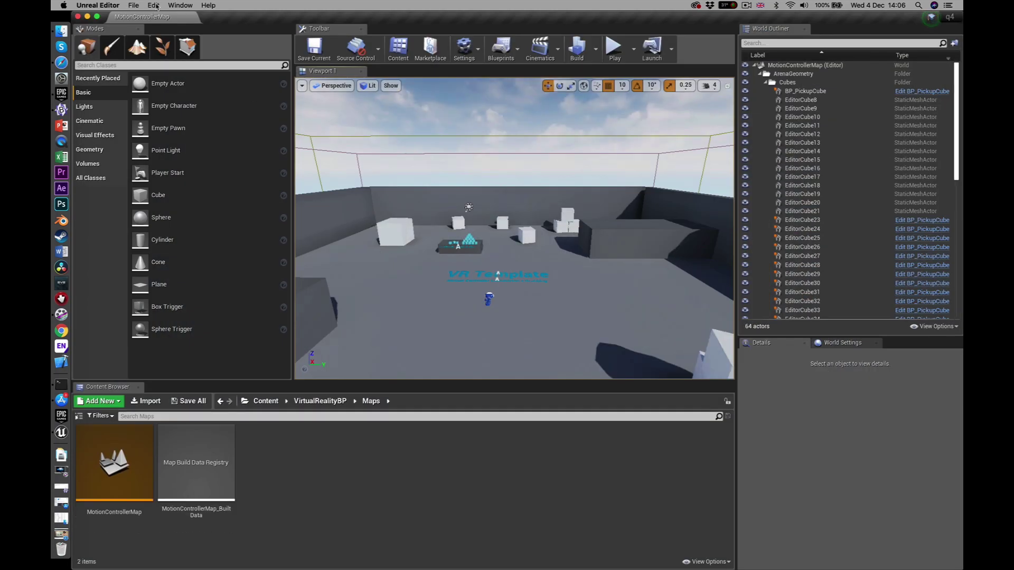
Recheck the engine Rendering settings, keeping Mobile HDR and 4x MSAA, then close Project Settings.
left_click(153, 5)
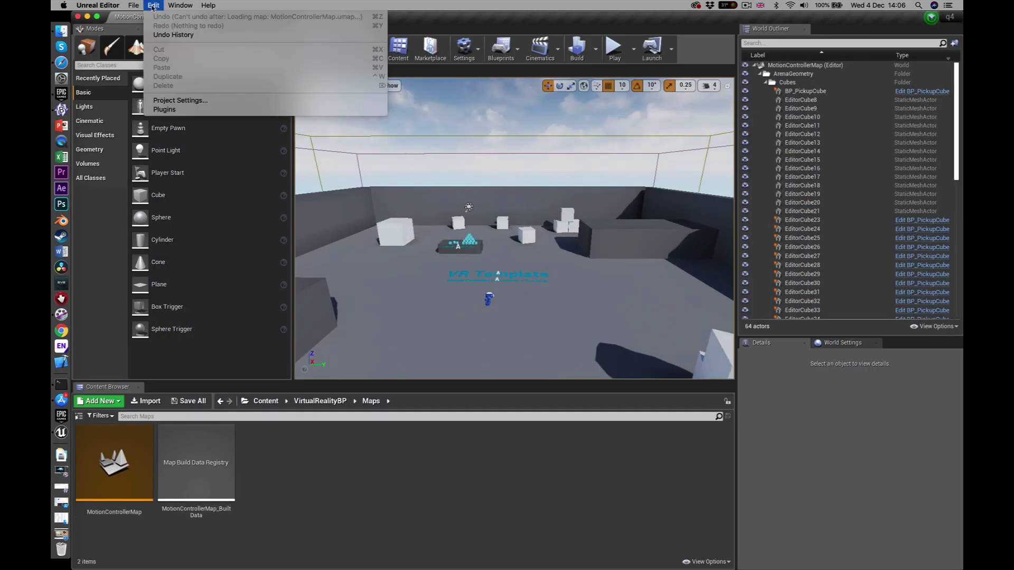
left_click(172, 101)
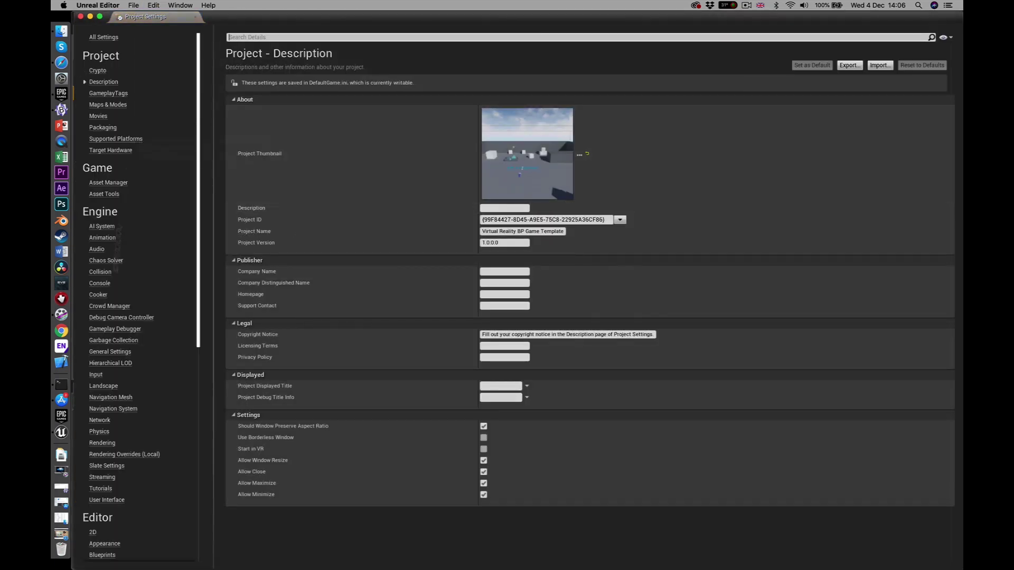
left_click(109, 443)
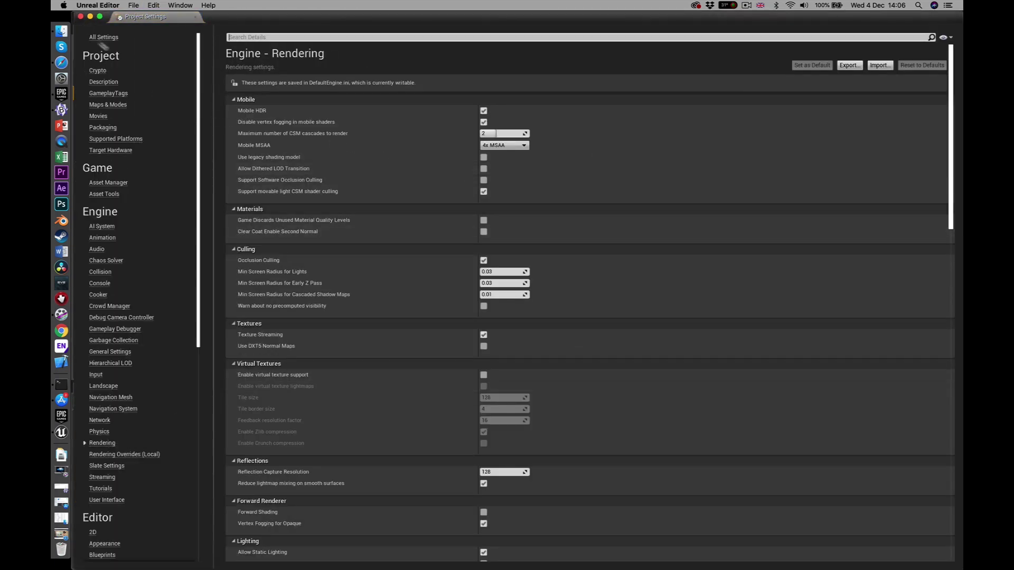
left_click(194, 17)
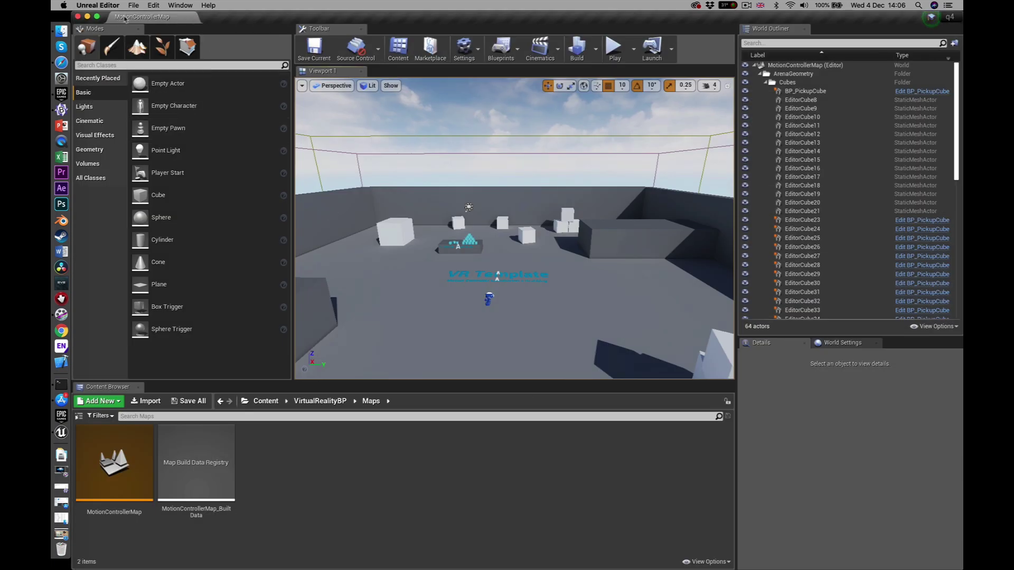
left_click(153, 6)
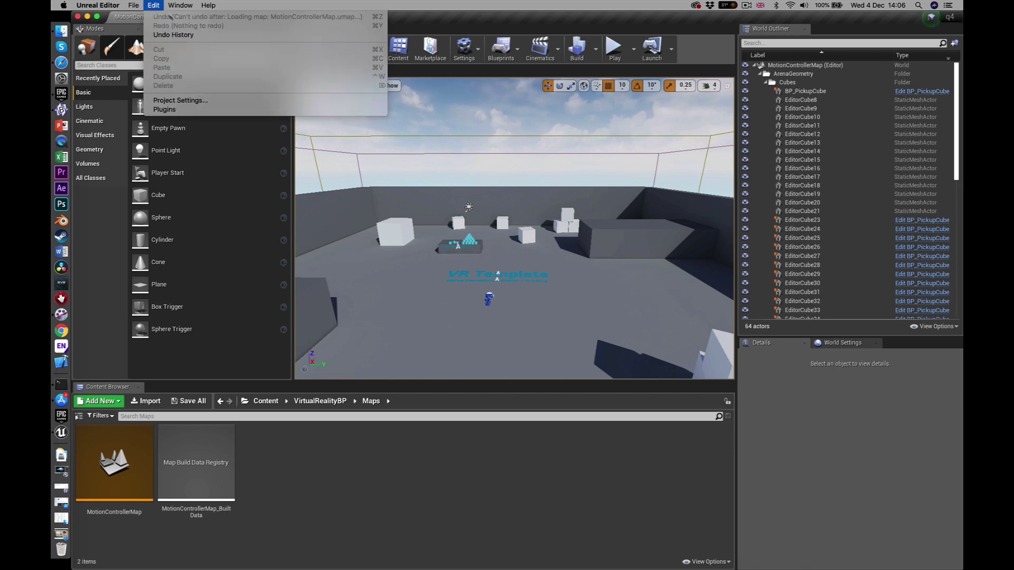
left_click(185, 112)
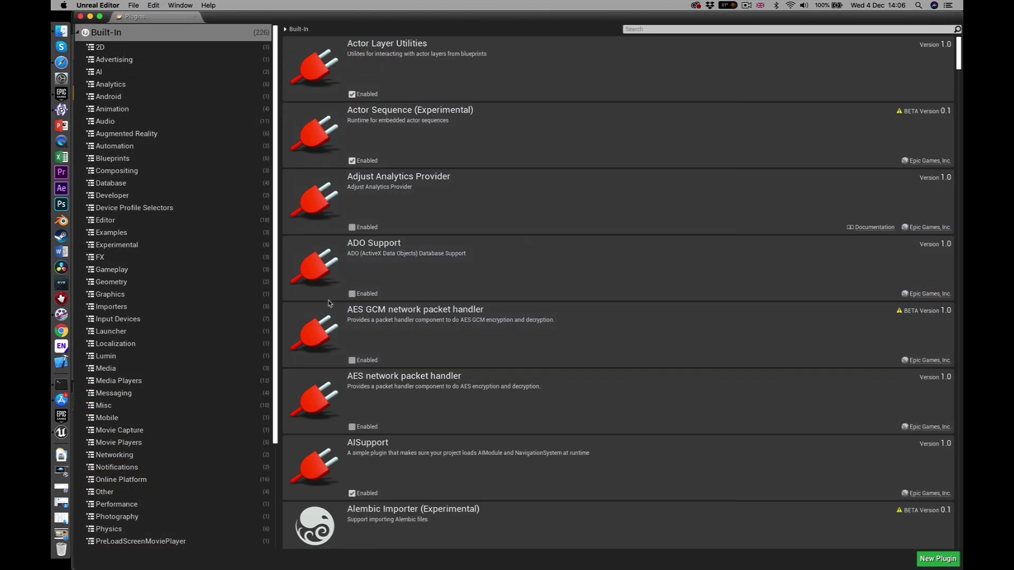
scroll(200, 465, "down", 5)
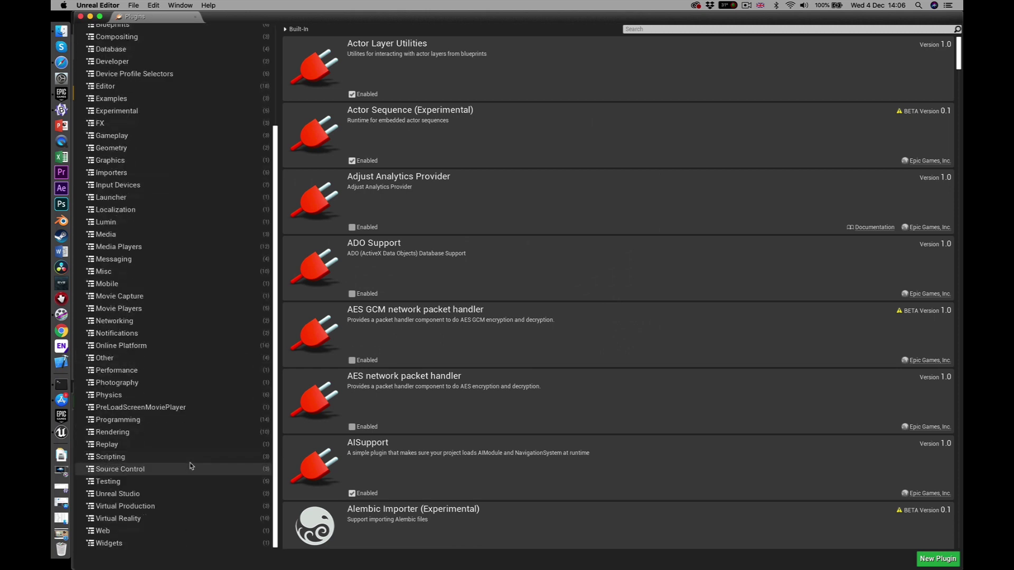
left_click(144, 519)
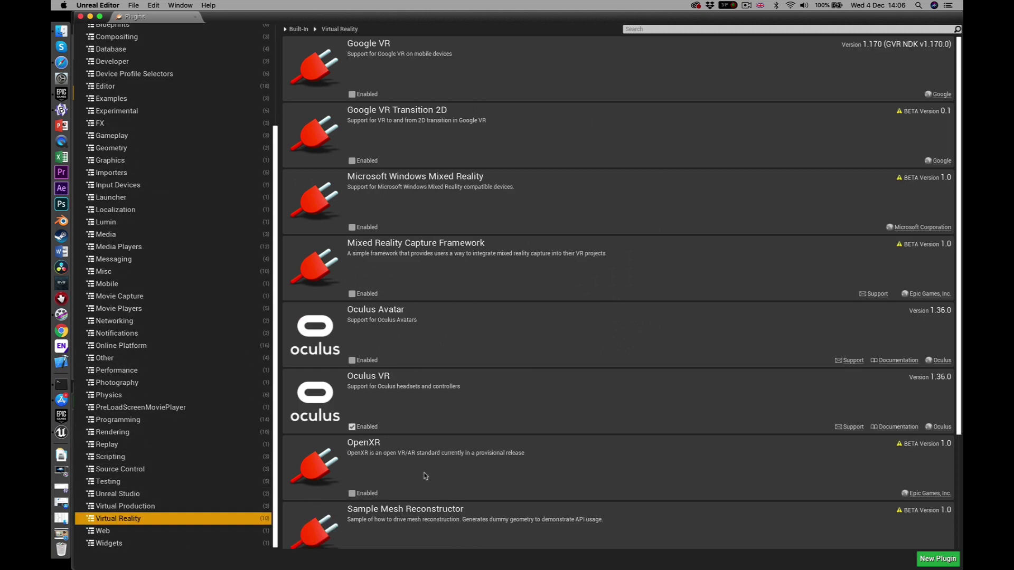
left_click(81, 17)
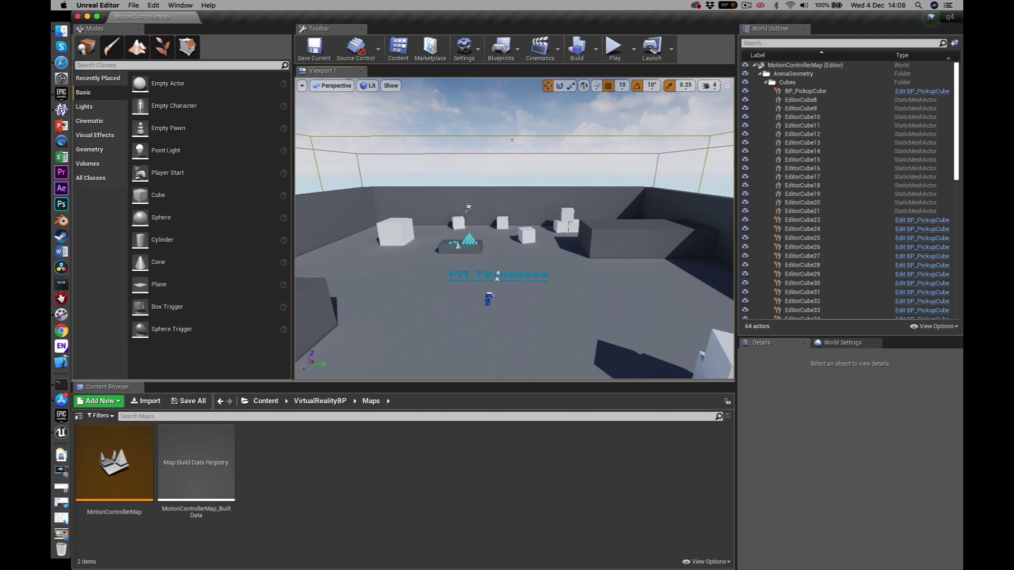
Save the map and tick Android as a supported platform.
key("super+s")
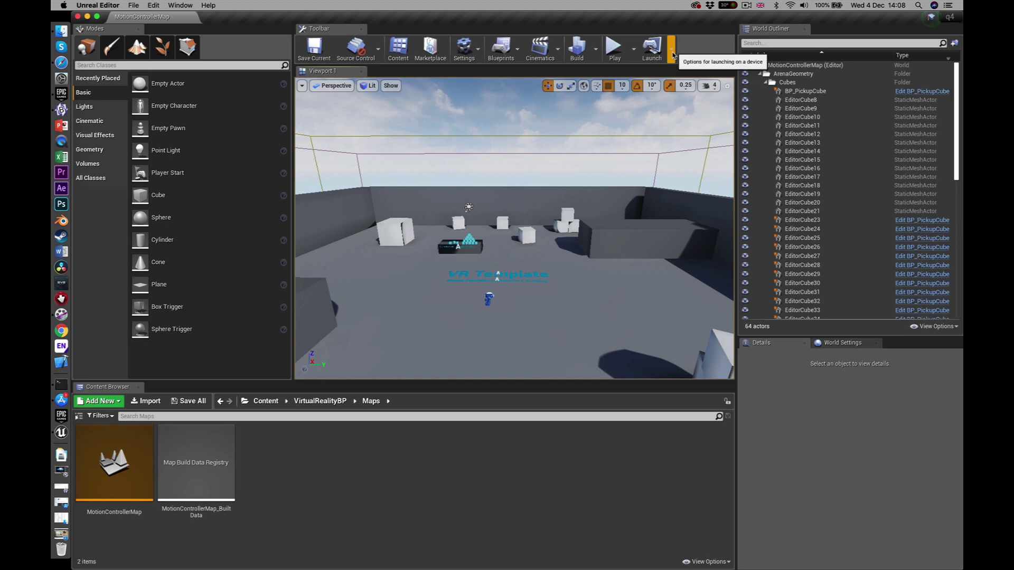
left_click(672, 56)
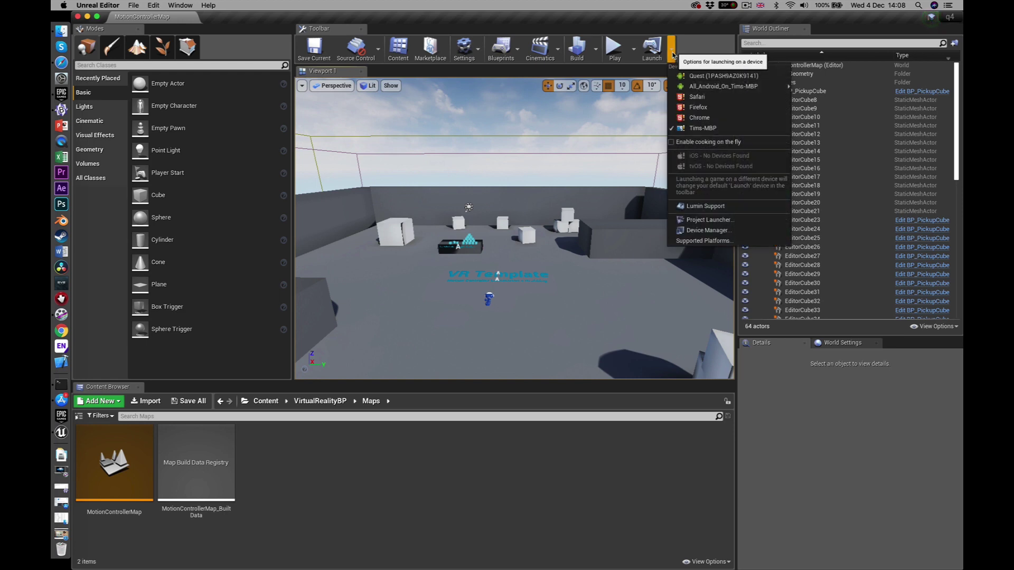
left_click(710, 241)
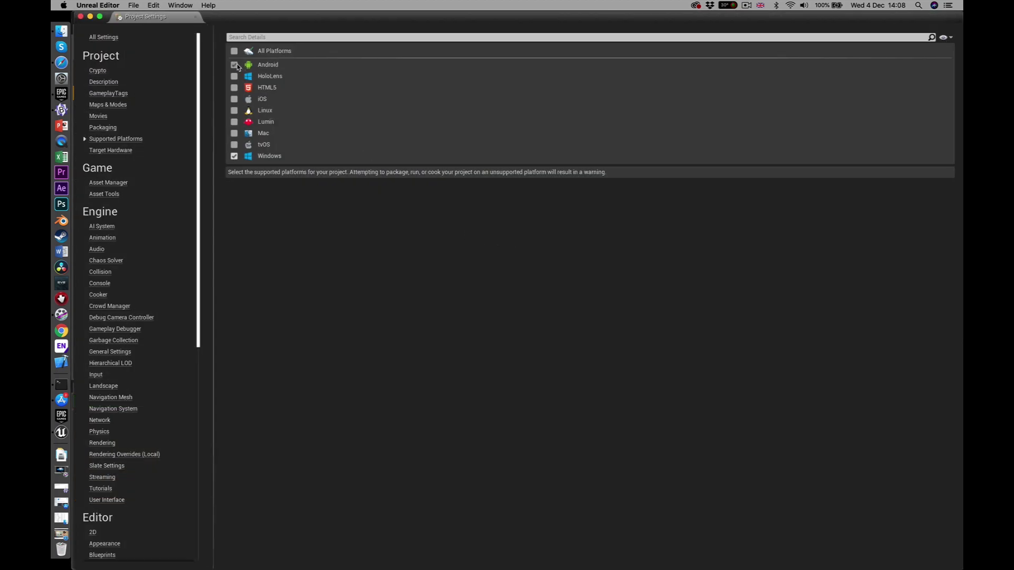
left_click(235, 65)
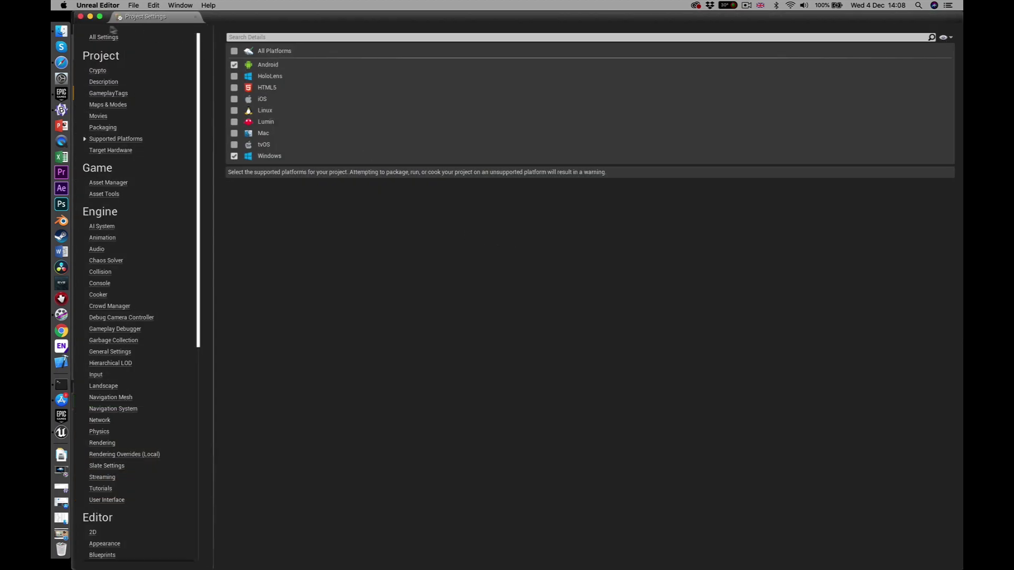
Launch the game on the Quest headset.
left_click(196, 17)
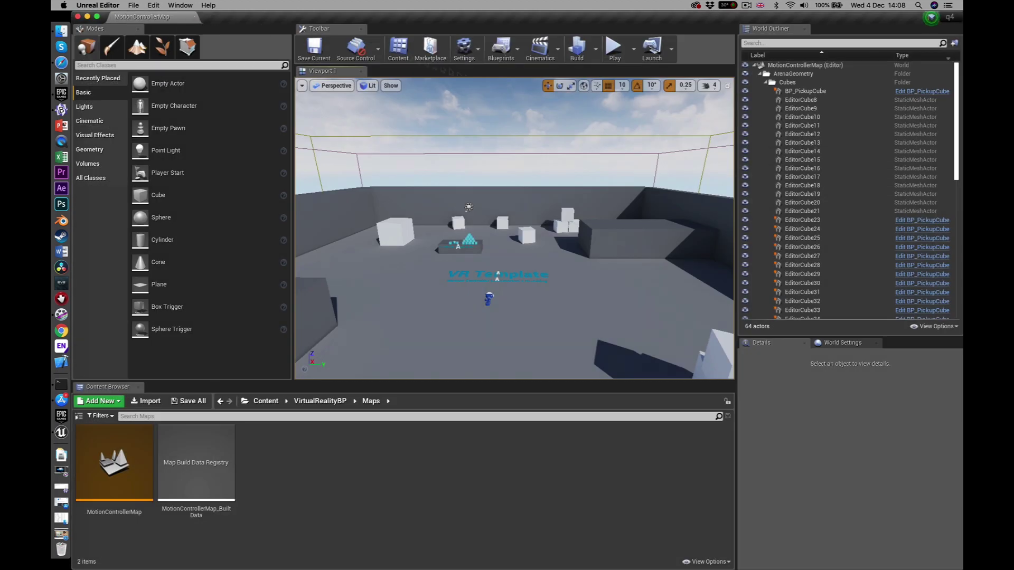
left_click(672, 52)
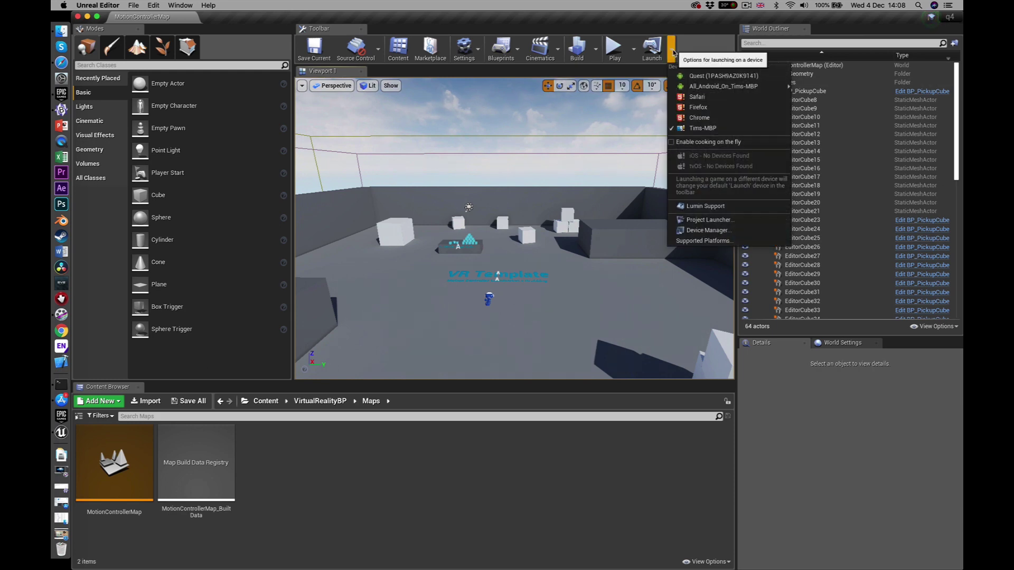
left_click(718, 78)
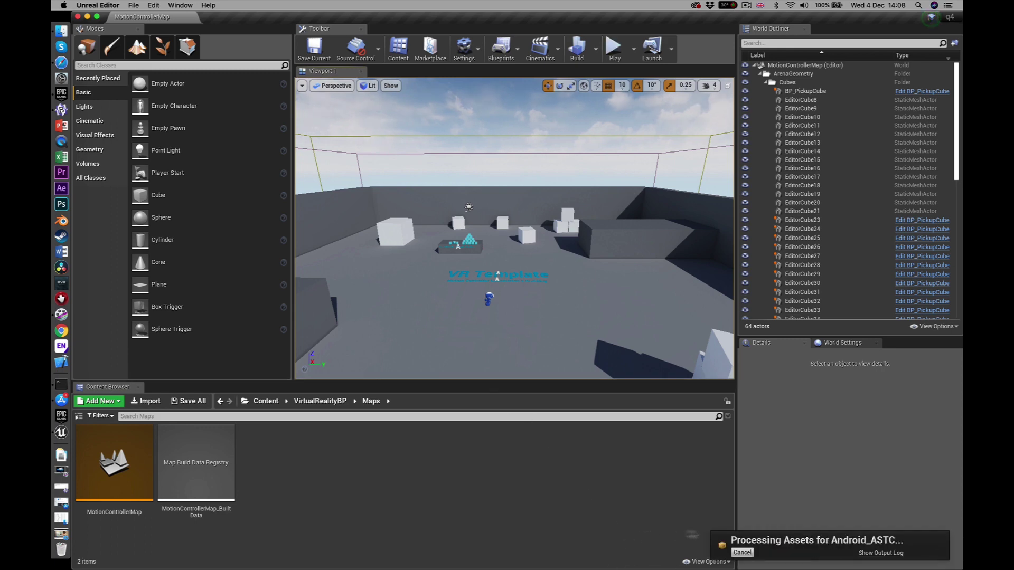
Follow the Quest launch in the Output Log until BUILD SUCCESSFUL and Launch complete, then close it.
left_click(881, 554)
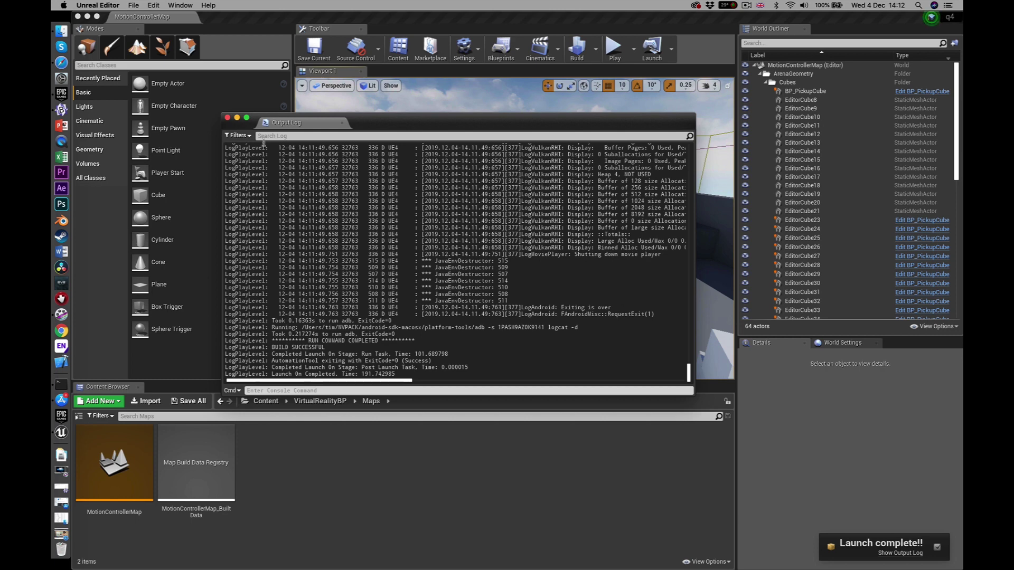
left_click(227, 118)
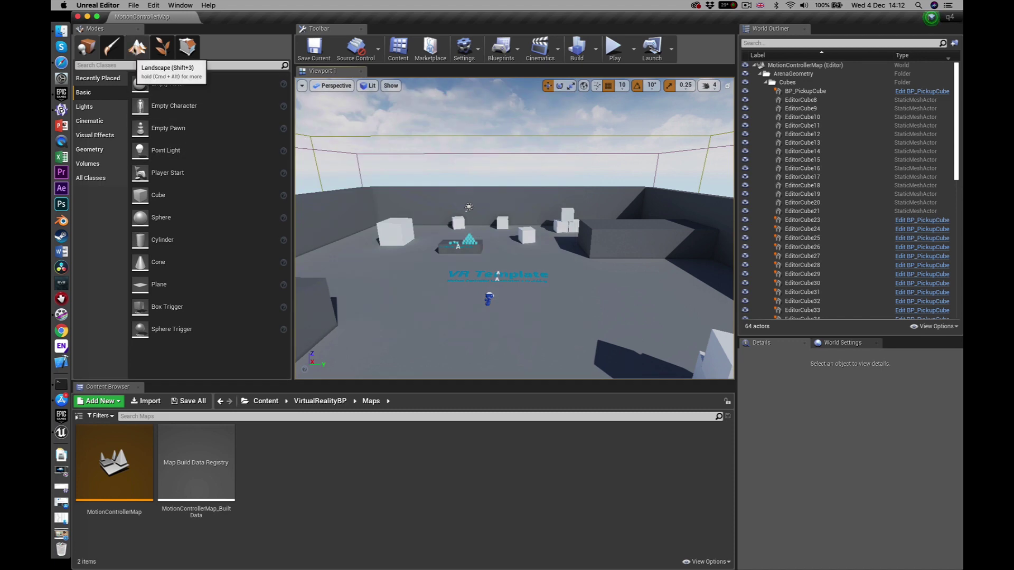
Package the project for Android (ASTC) from the File menu.
left_click(134, 5)
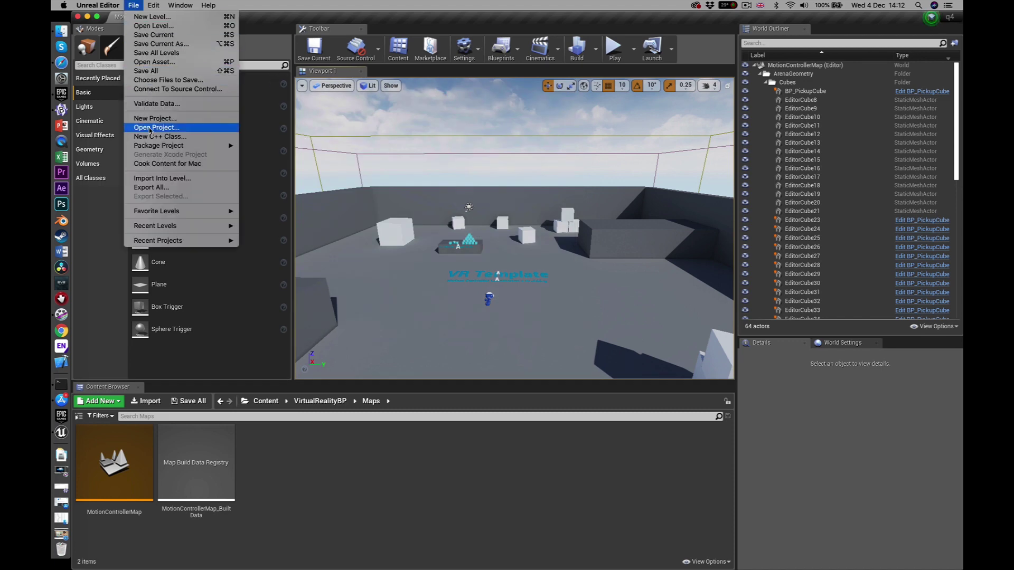
mouse_move(157, 147)
mouse_move(265, 147)
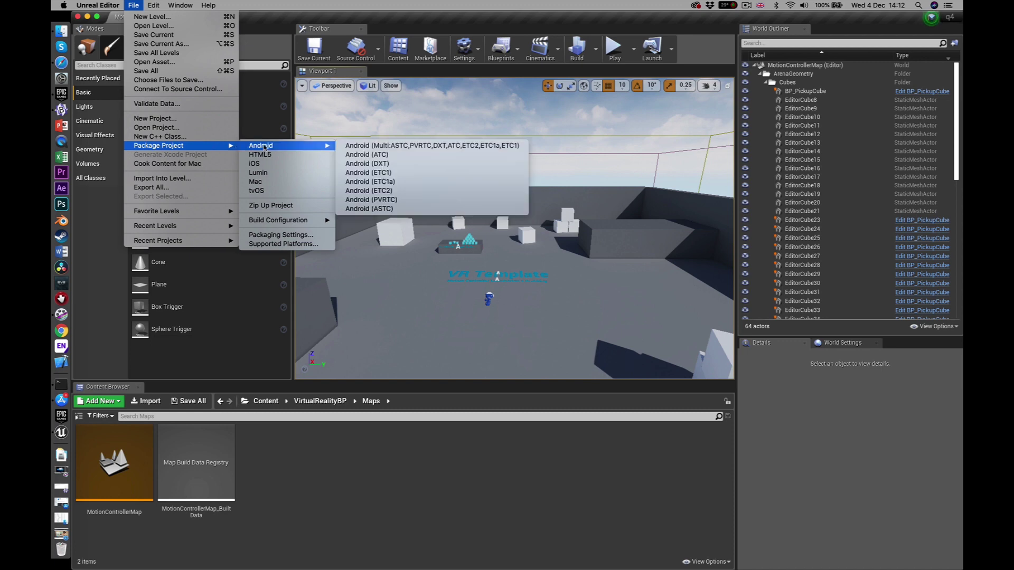
left_click(385, 209)
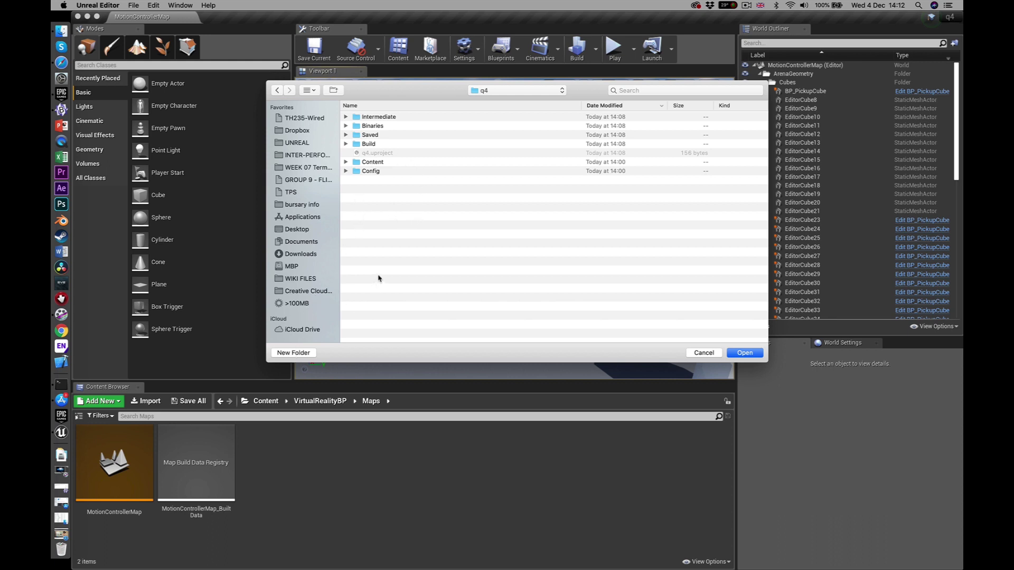
Create a new PACKAGE folder in the q4 project and choose it as the destination.
key("super+shift+n")
type("PACKAGE")
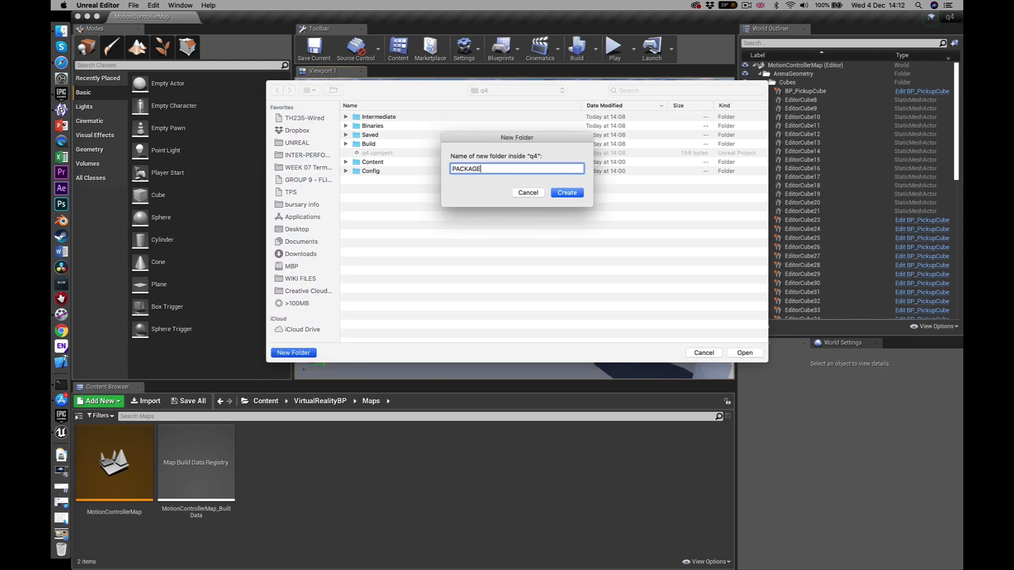
left_click(570, 193)
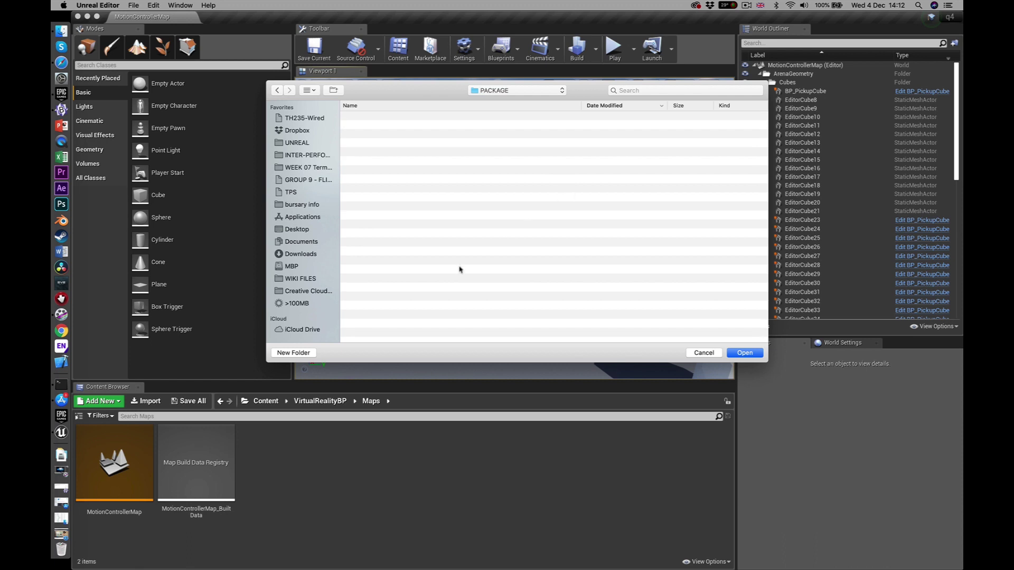
left_click(745, 353)
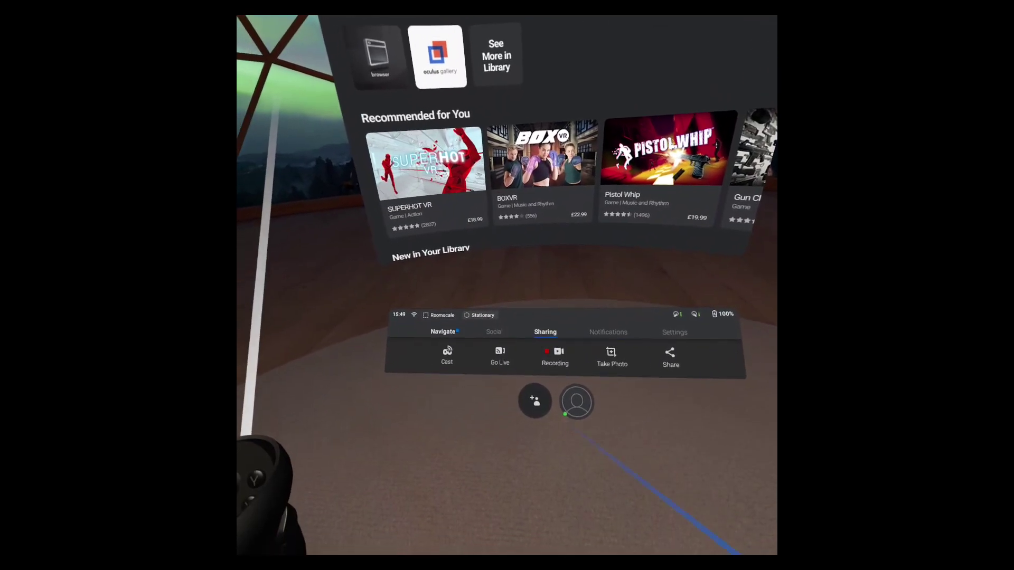
Show Unknown Sources in the Quest Library and scroll down to the q4 app.
left_click(414, 349)
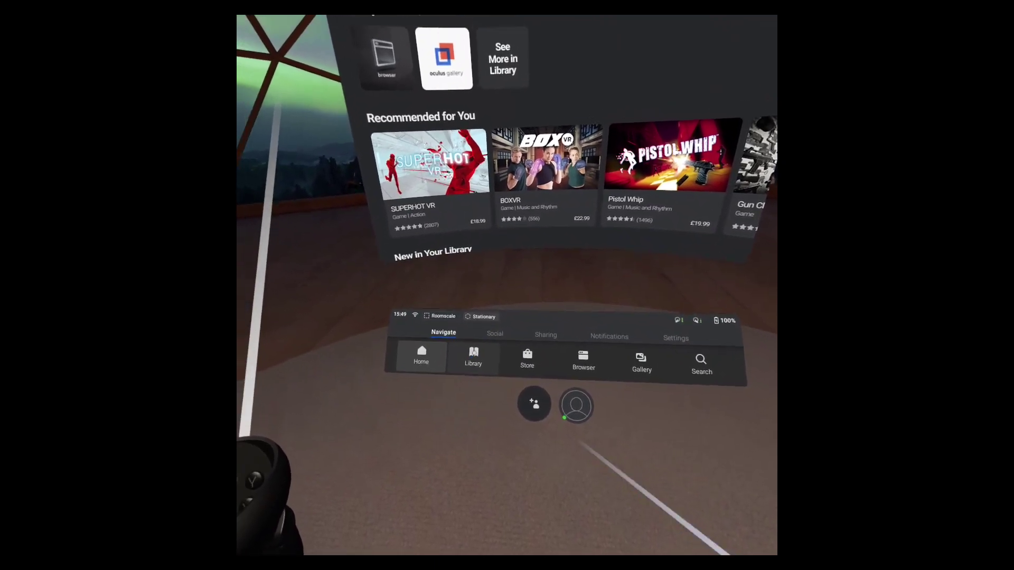
left_click(459, 350)
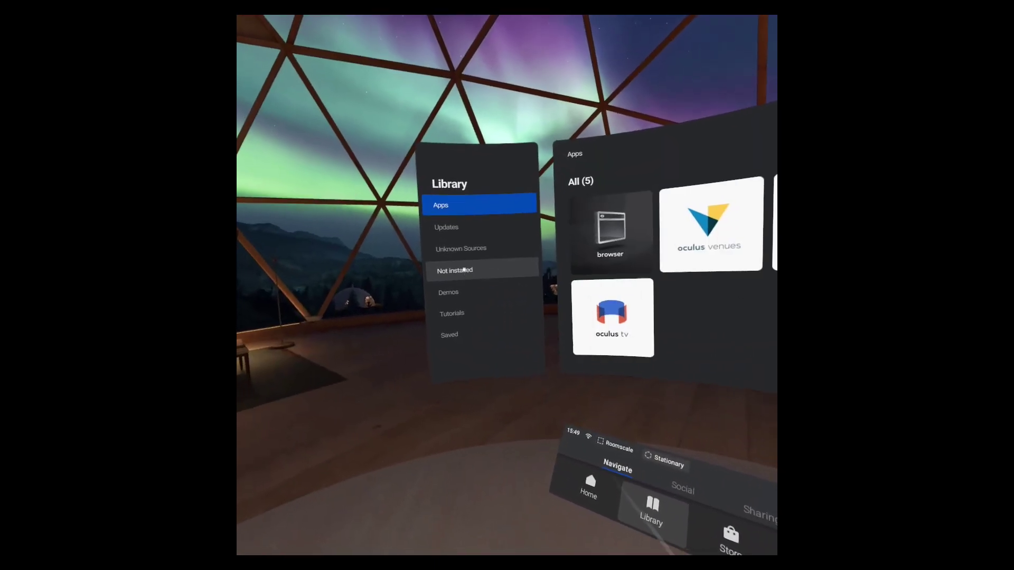
left_click(385, 272)
left_click(374, 246)
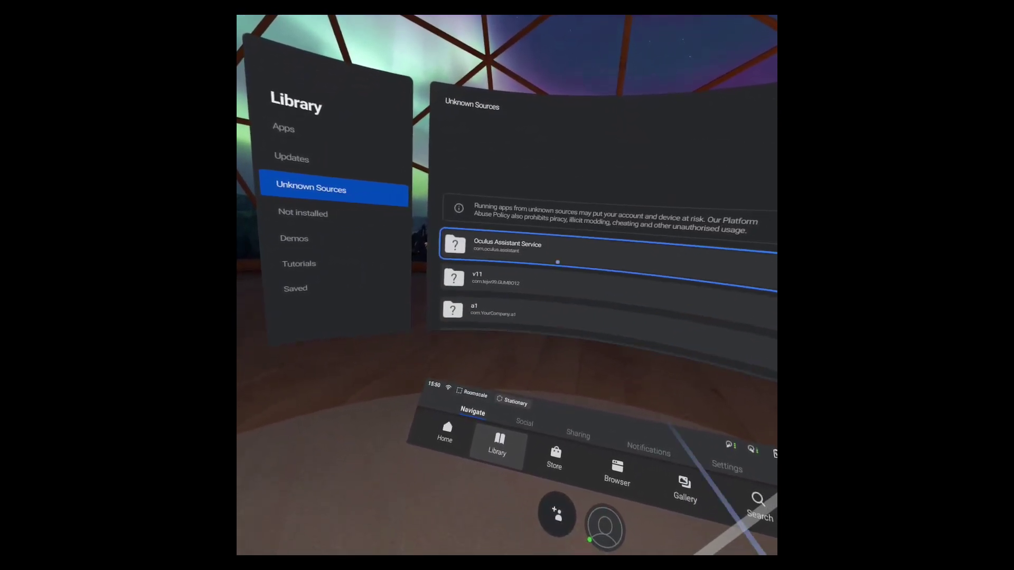
scroll(528, 295, "down", 10)
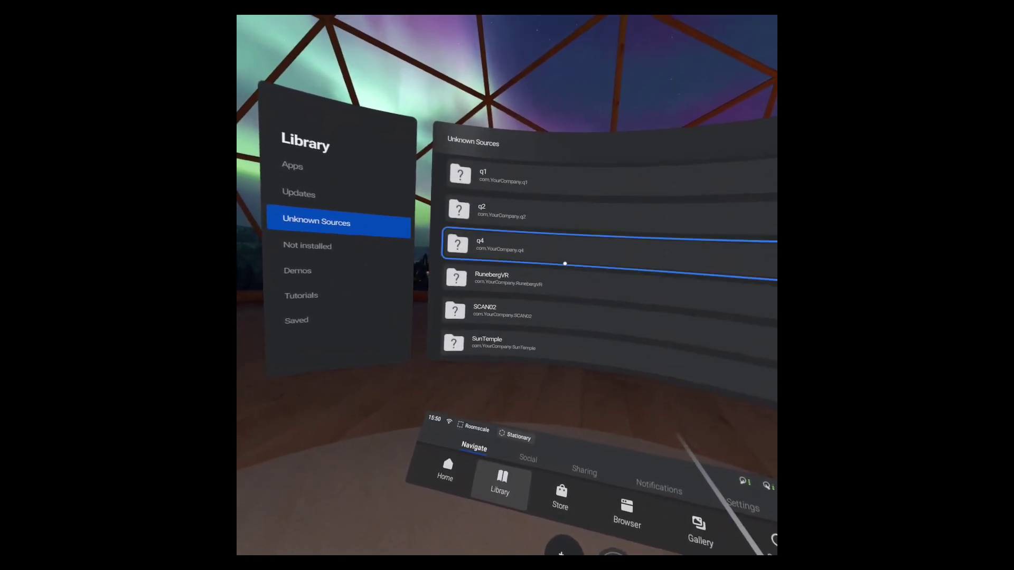